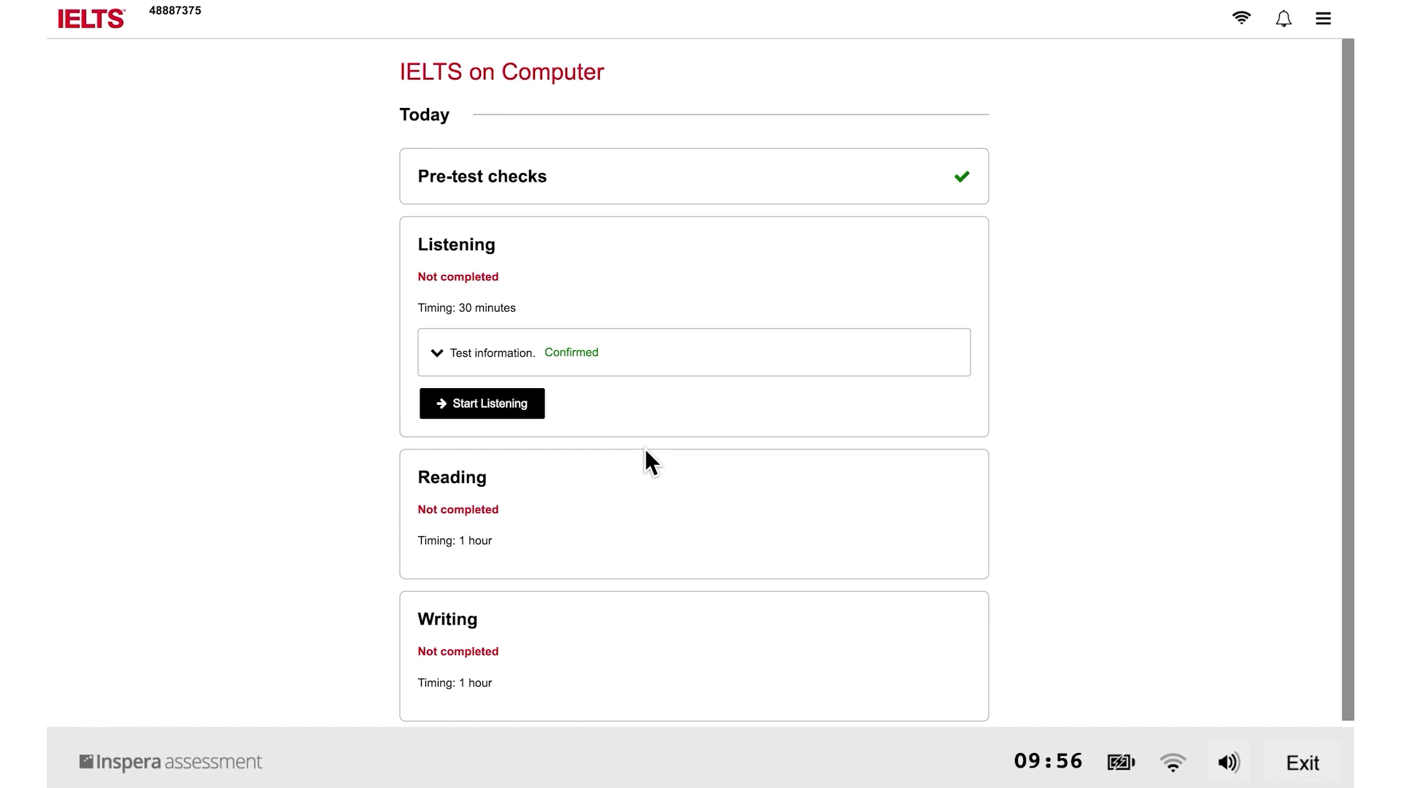
# Start the Listening test to bring up Part 1, questions 1–10 on second-hand furniture.
pyautogui.click(496, 401)
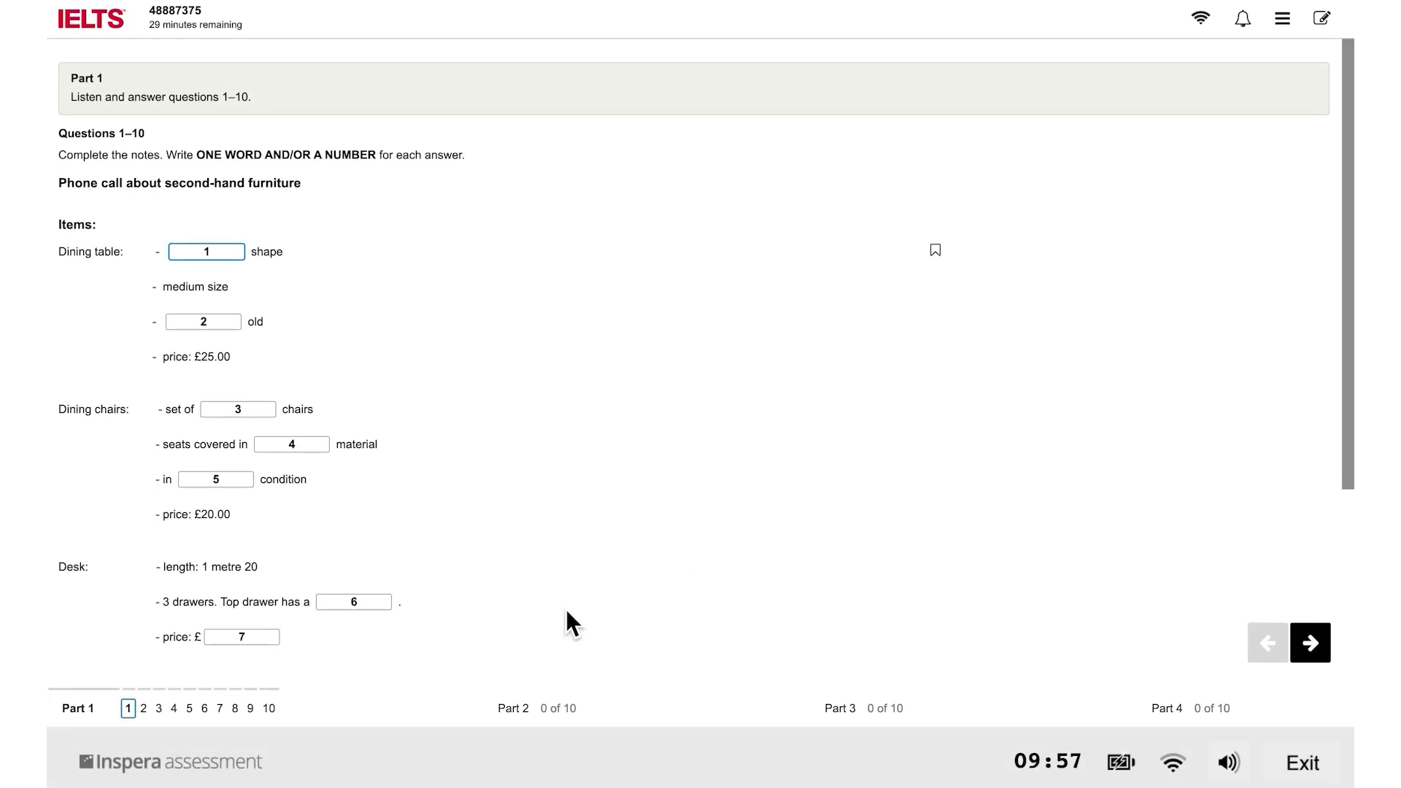
pyautogui.click(149, 709)
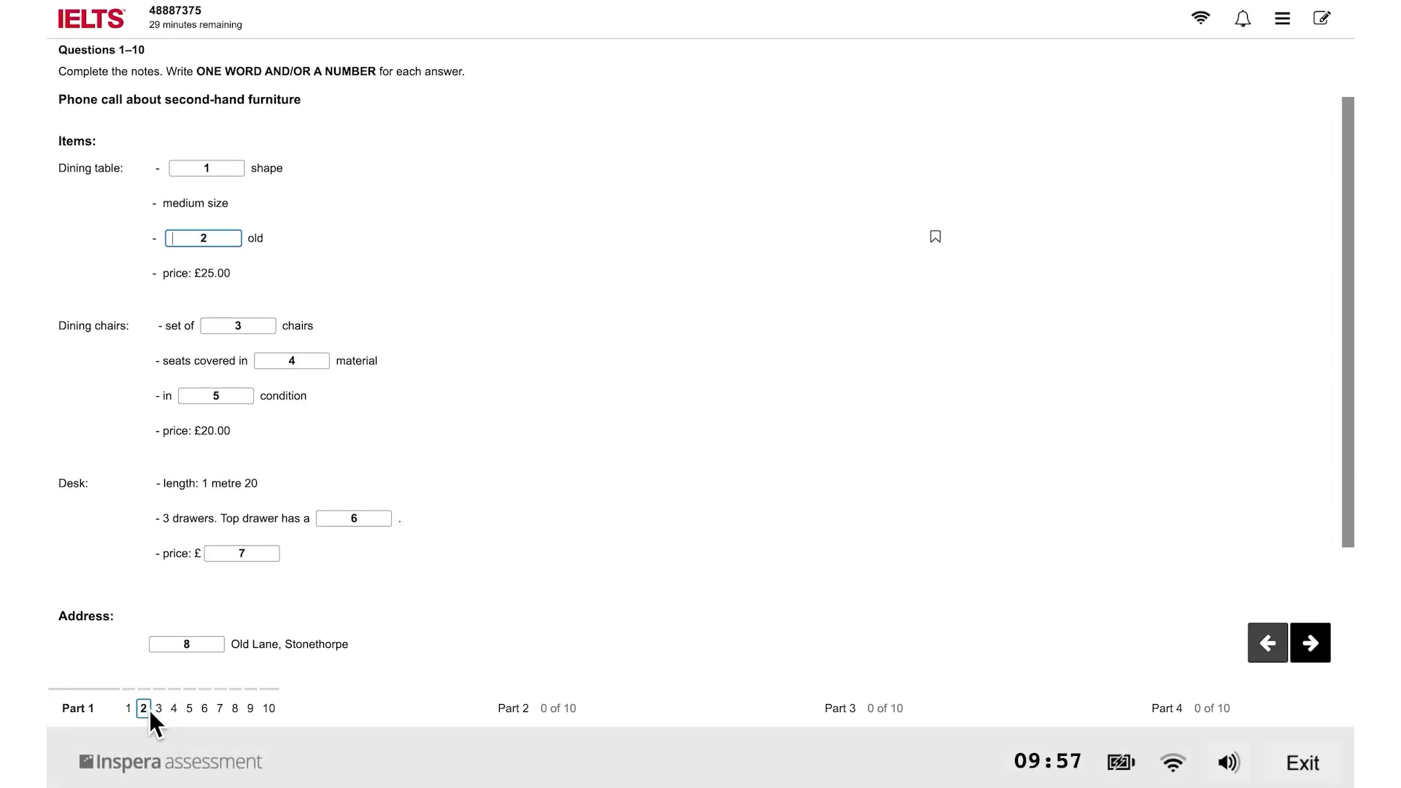
pyautogui.click(205, 708)
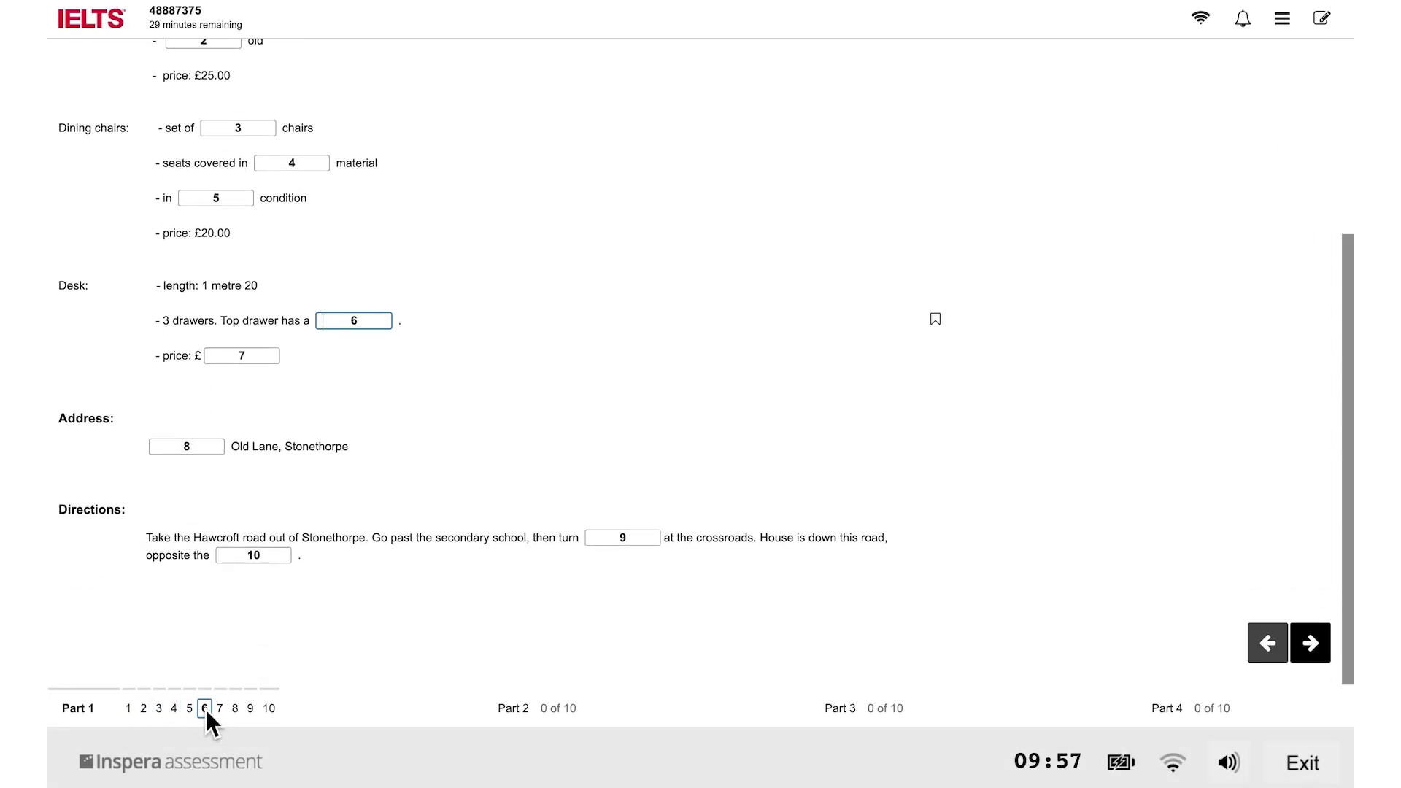
pyautogui.click(235, 708)
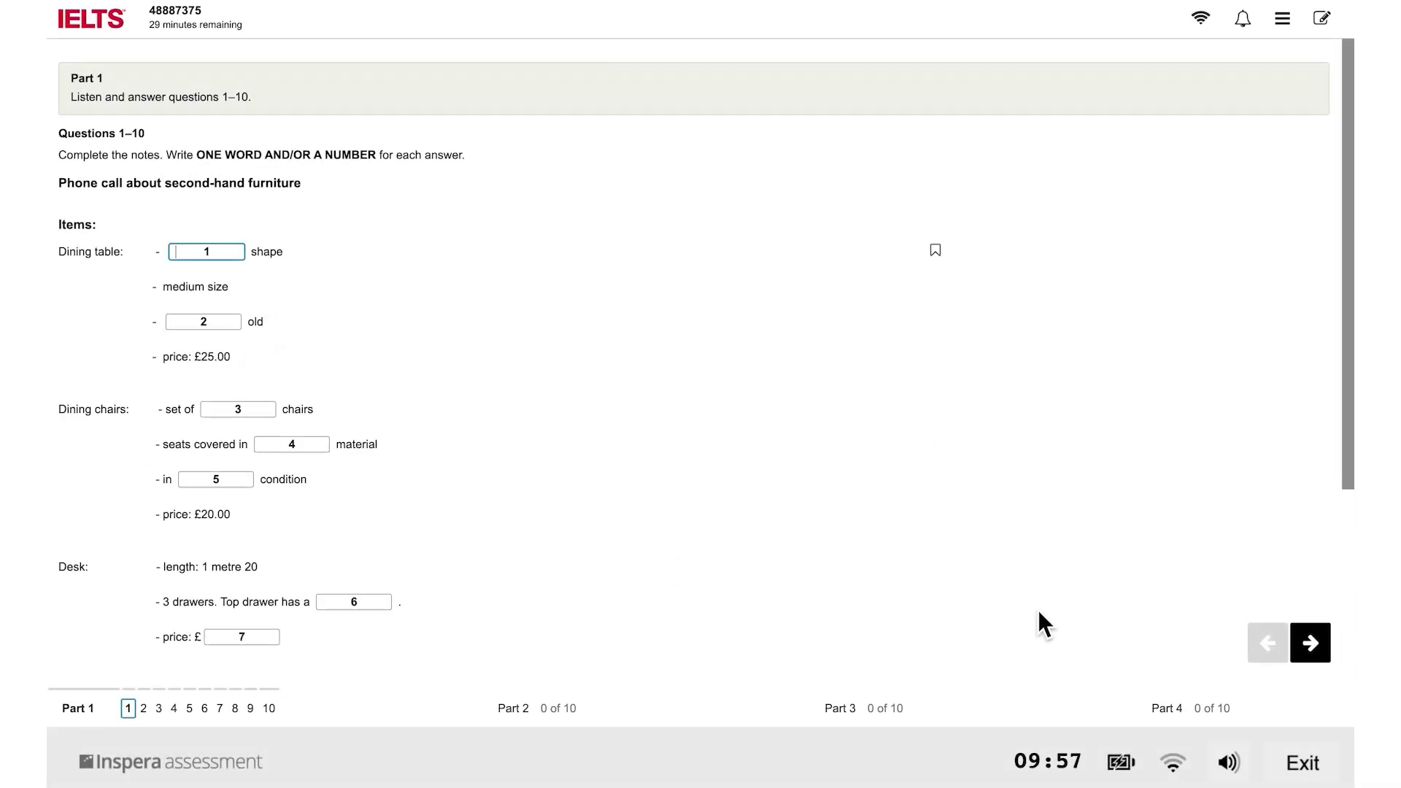
pyautogui.click(1320, 637)
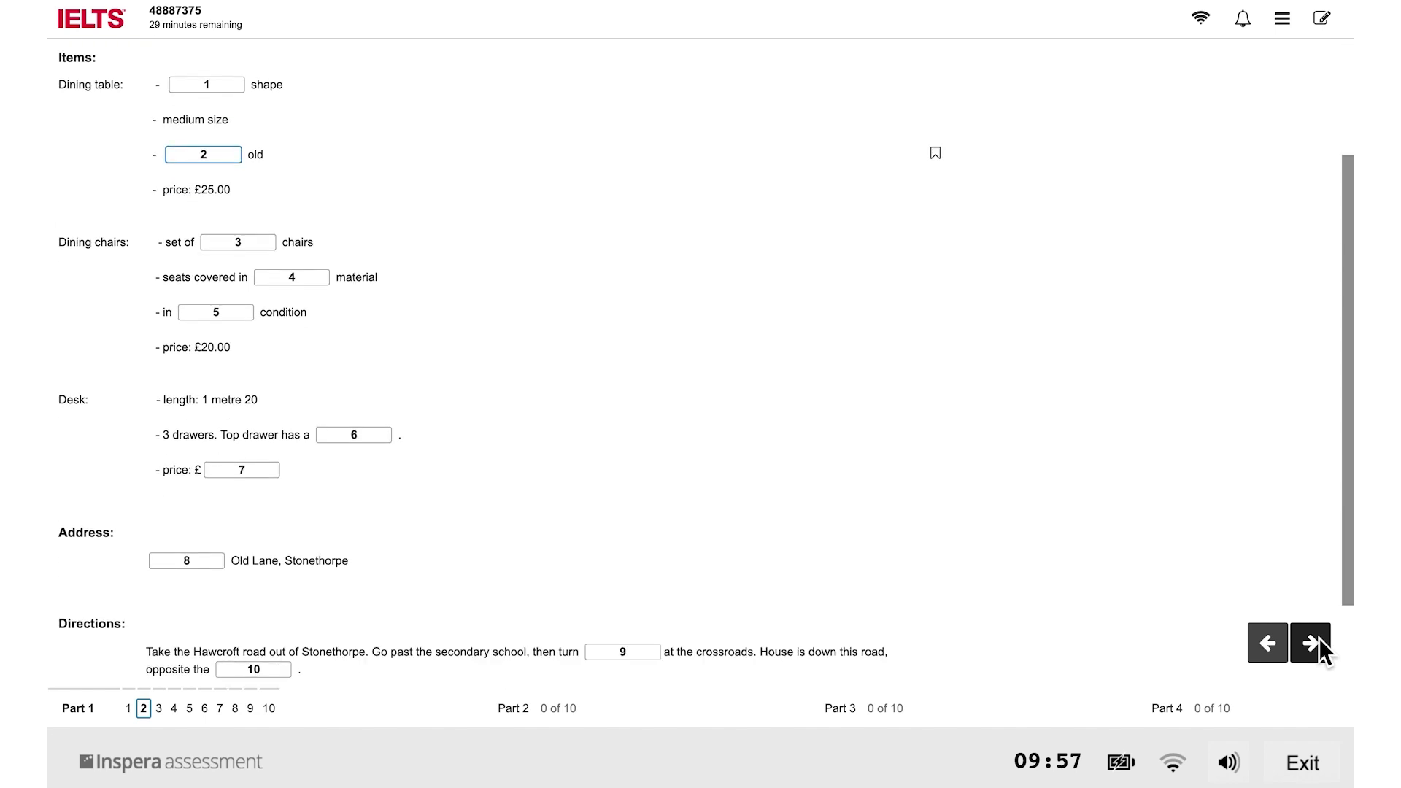
pyautogui.click(1320, 638)
pyautogui.click(1273, 645)
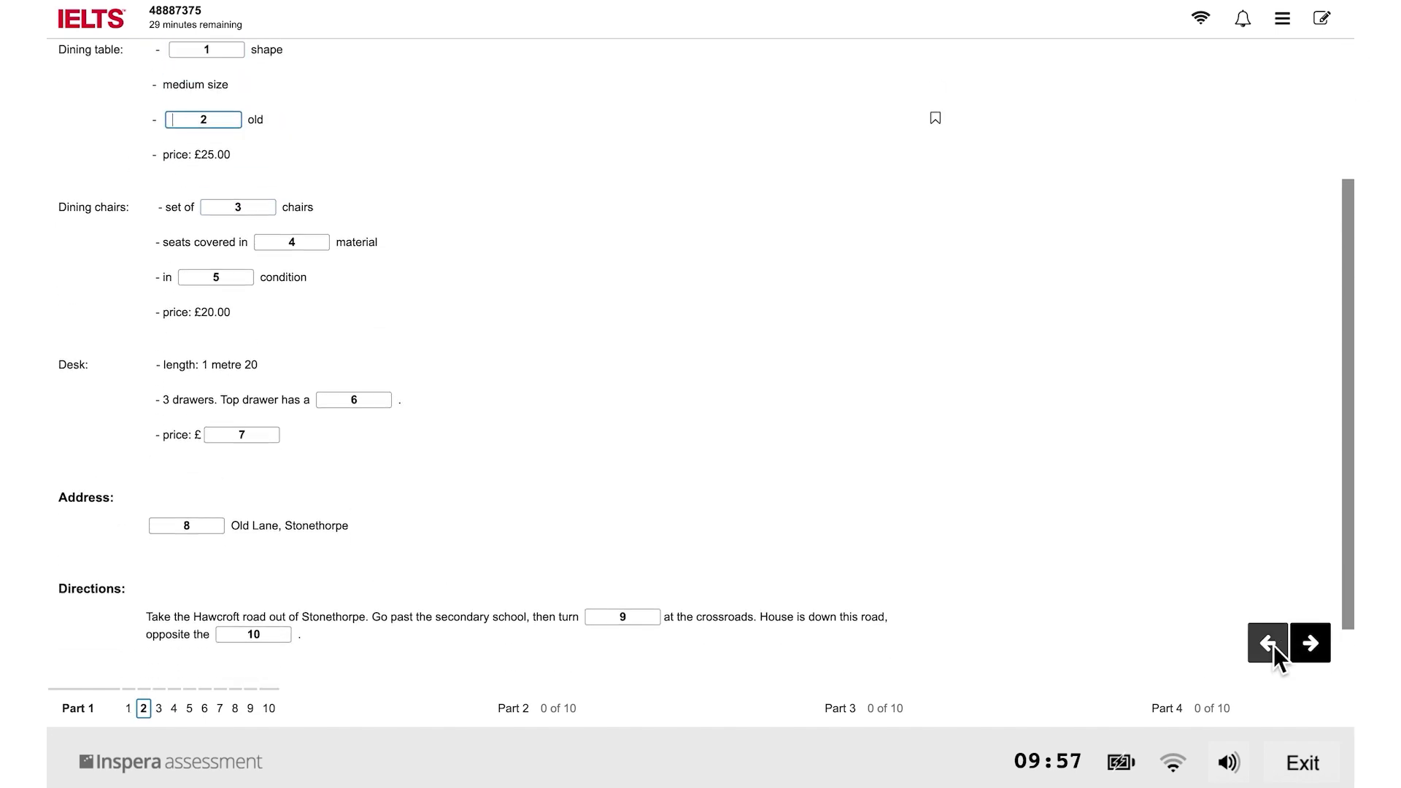
pyautogui.click(1273, 645)
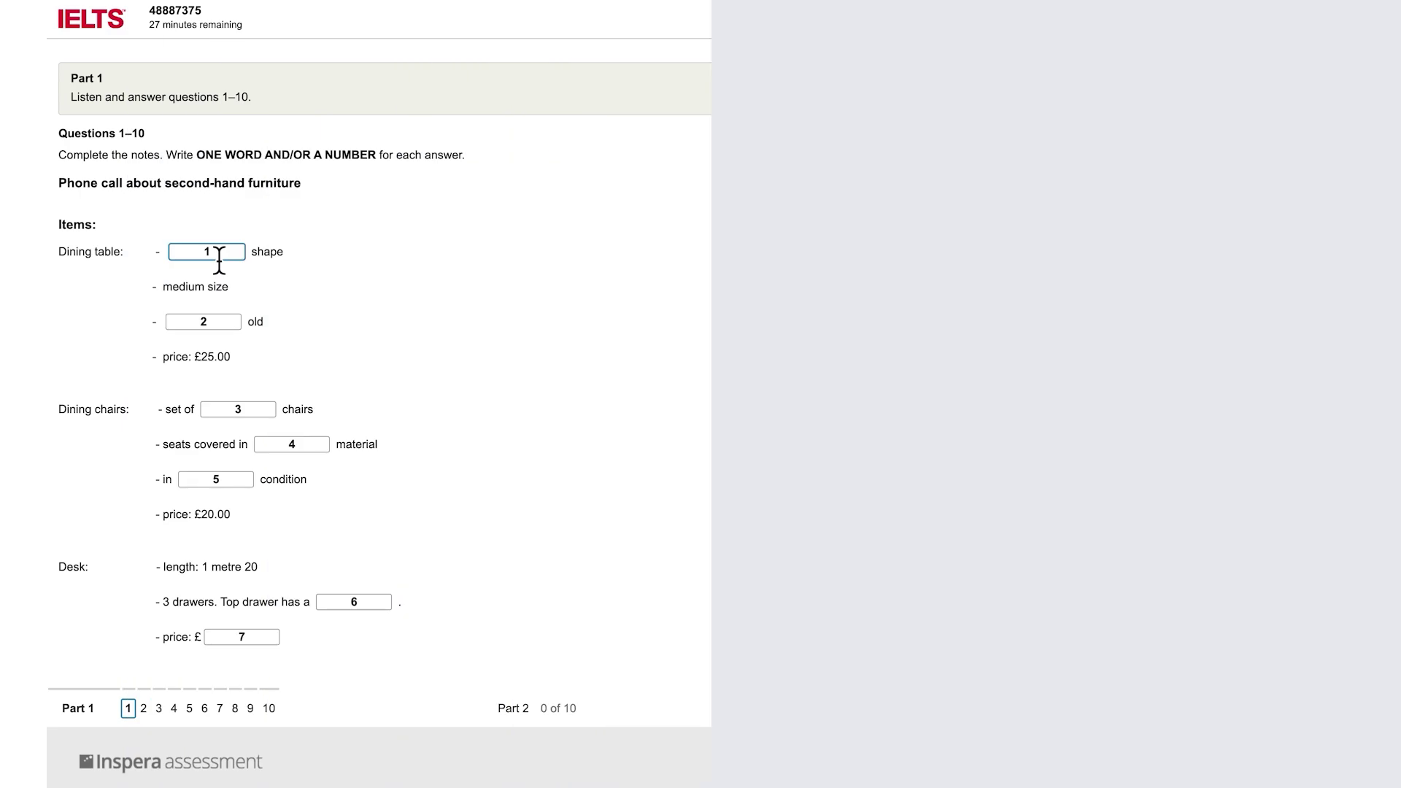
# Answer question 1 with 'square', flag it for review, then remove the flag again.
pyautogui.write('s')
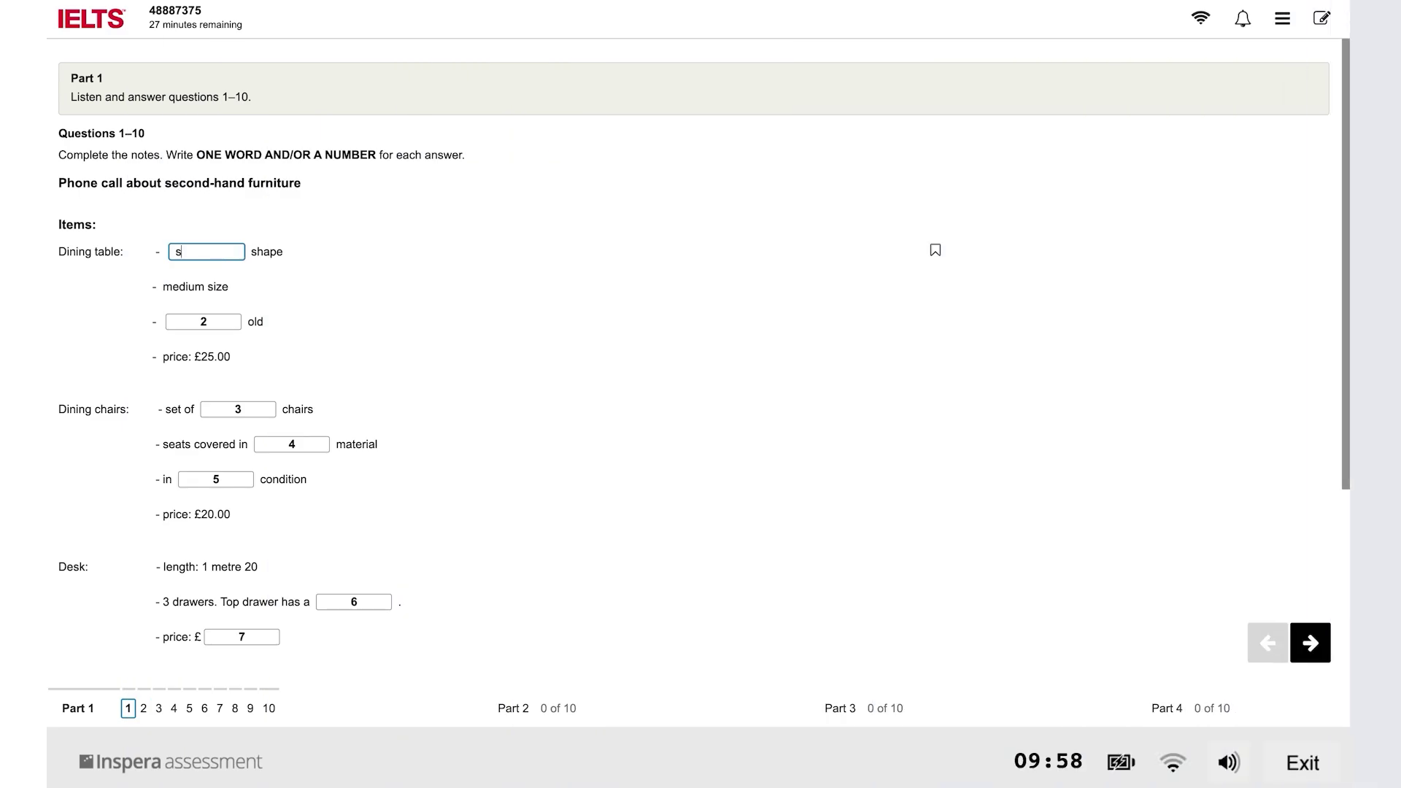
pyautogui.write('quare')
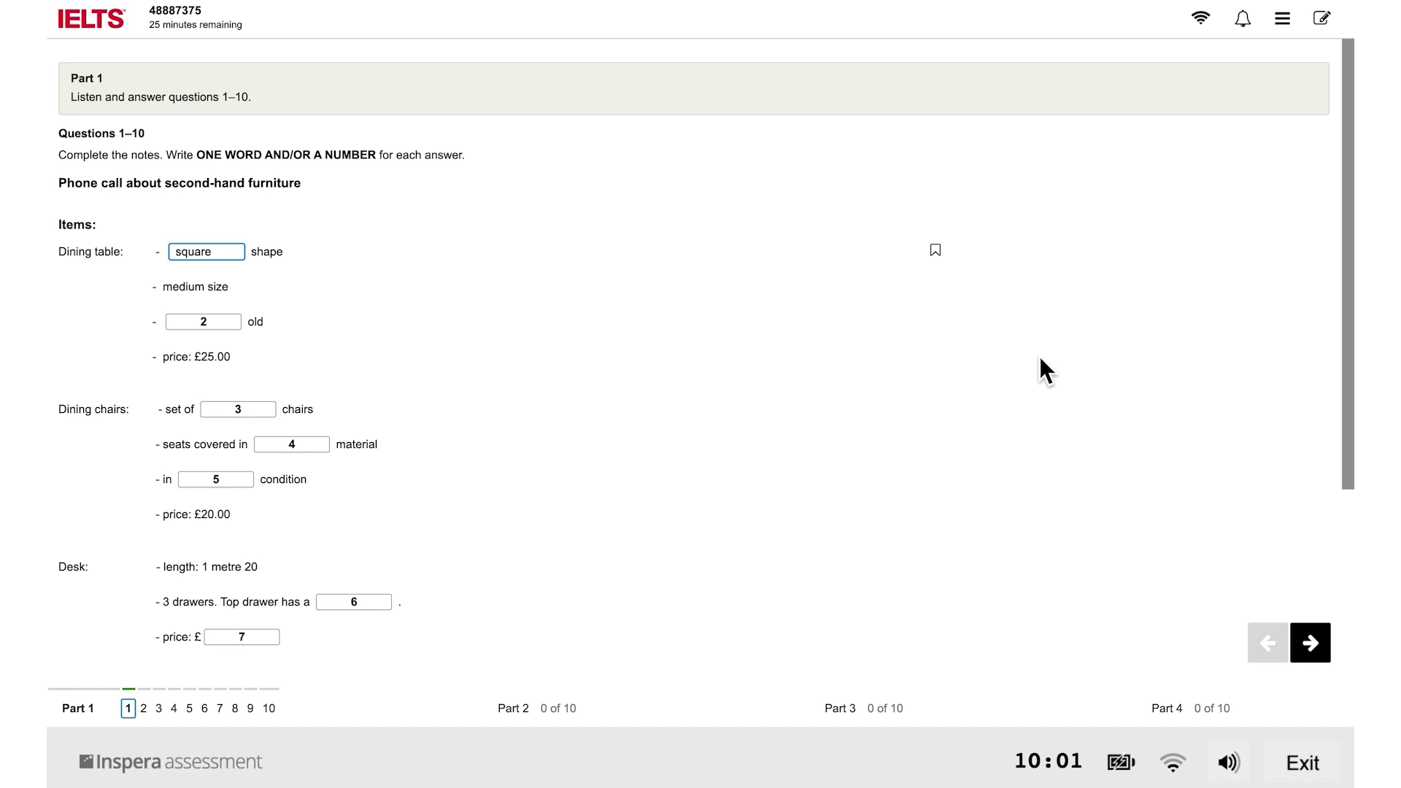
pyautogui.click(943, 252)
pyautogui.scroll(-4, 909, 589)
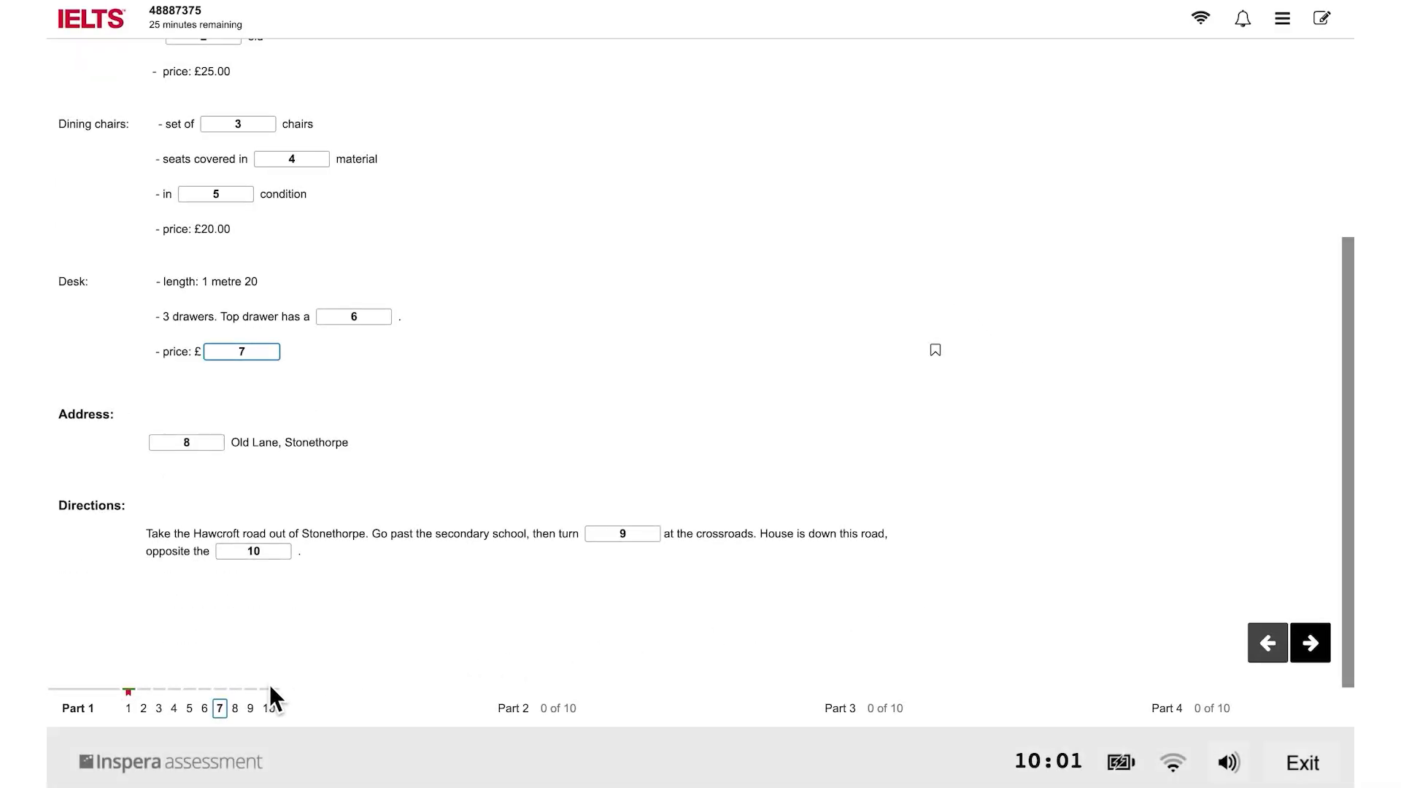
pyautogui.click(129, 708)
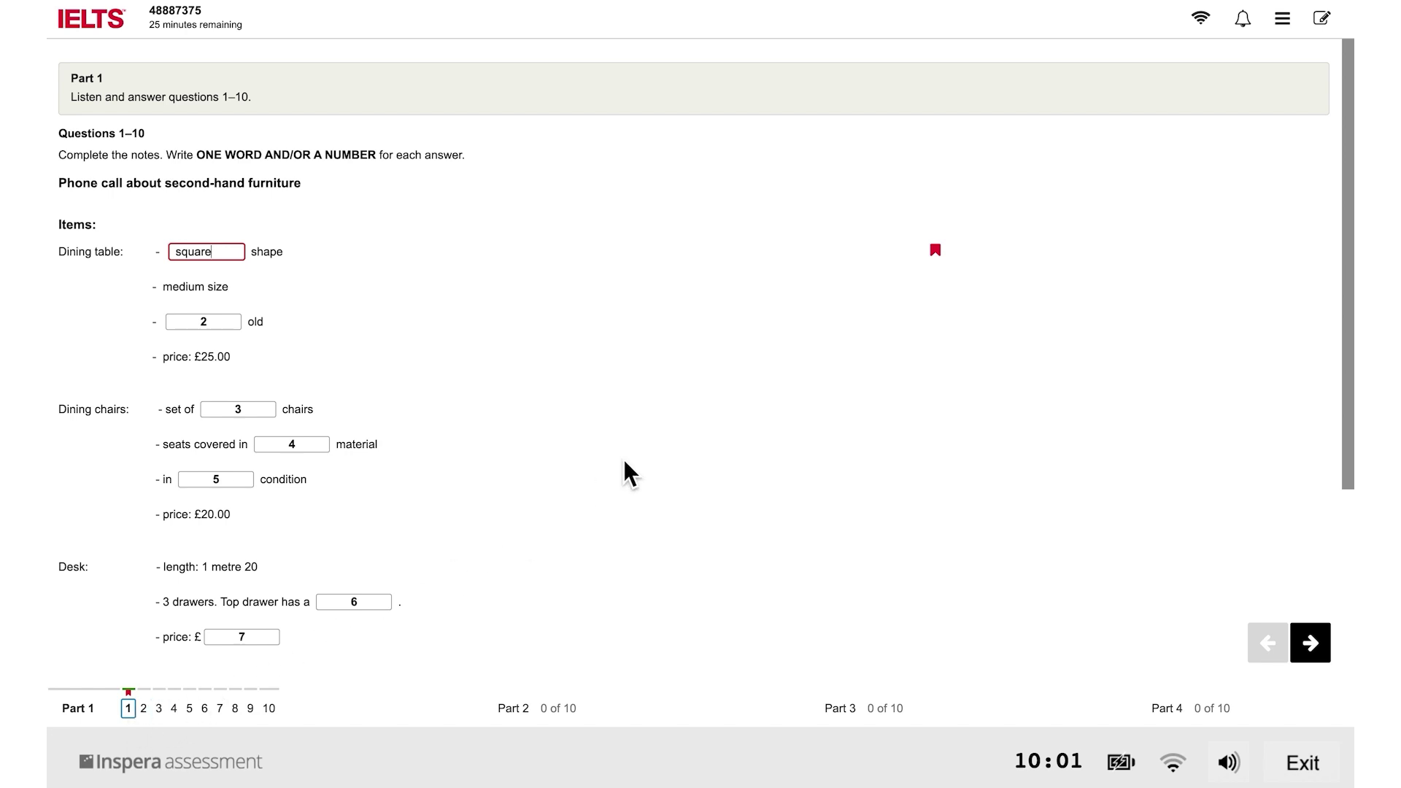
pyautogui.click(936, 251)
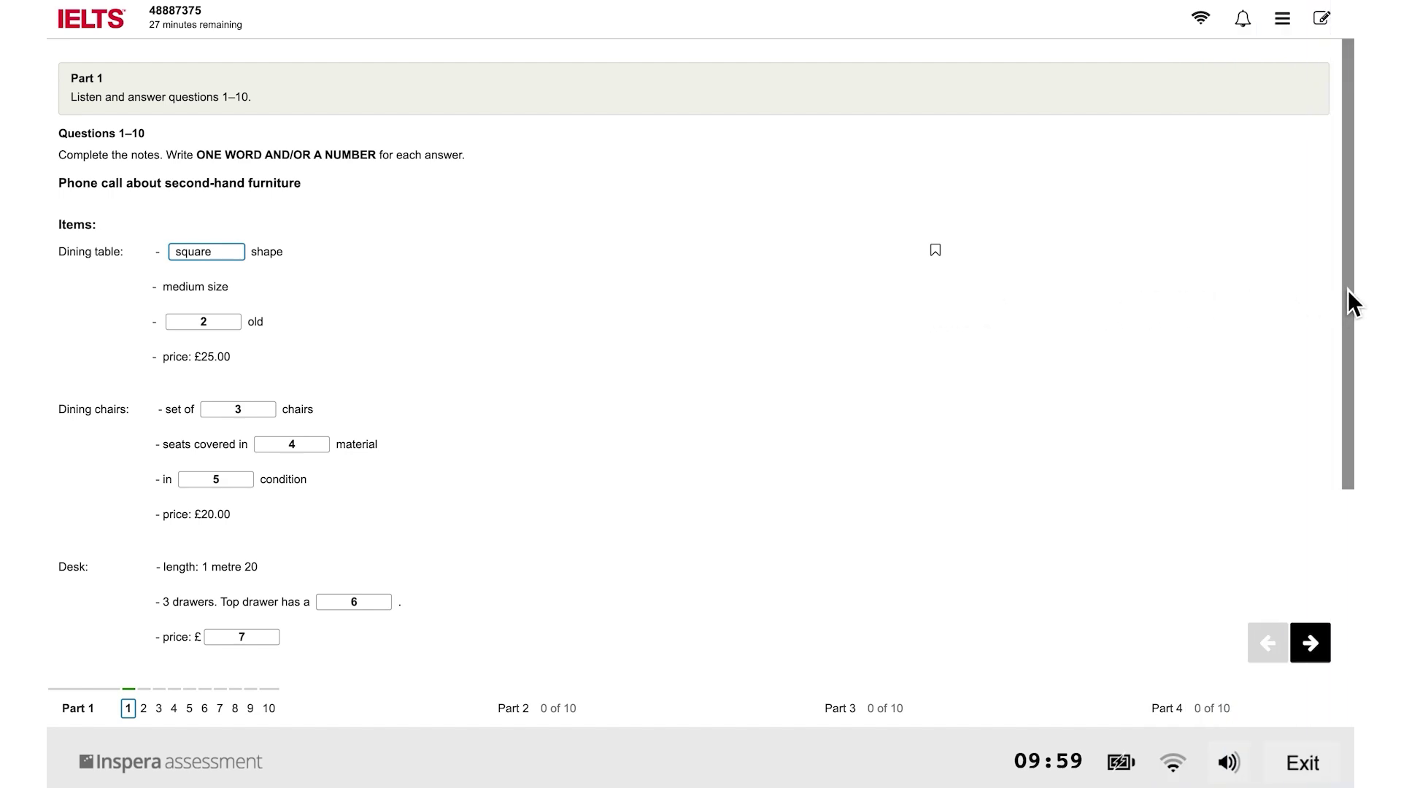
# Scroll down the Part 1 question page by dragging the scrollbar.
pyautogui.moveTo(1349, 290); pyautogui.dragTo(1355, 331)
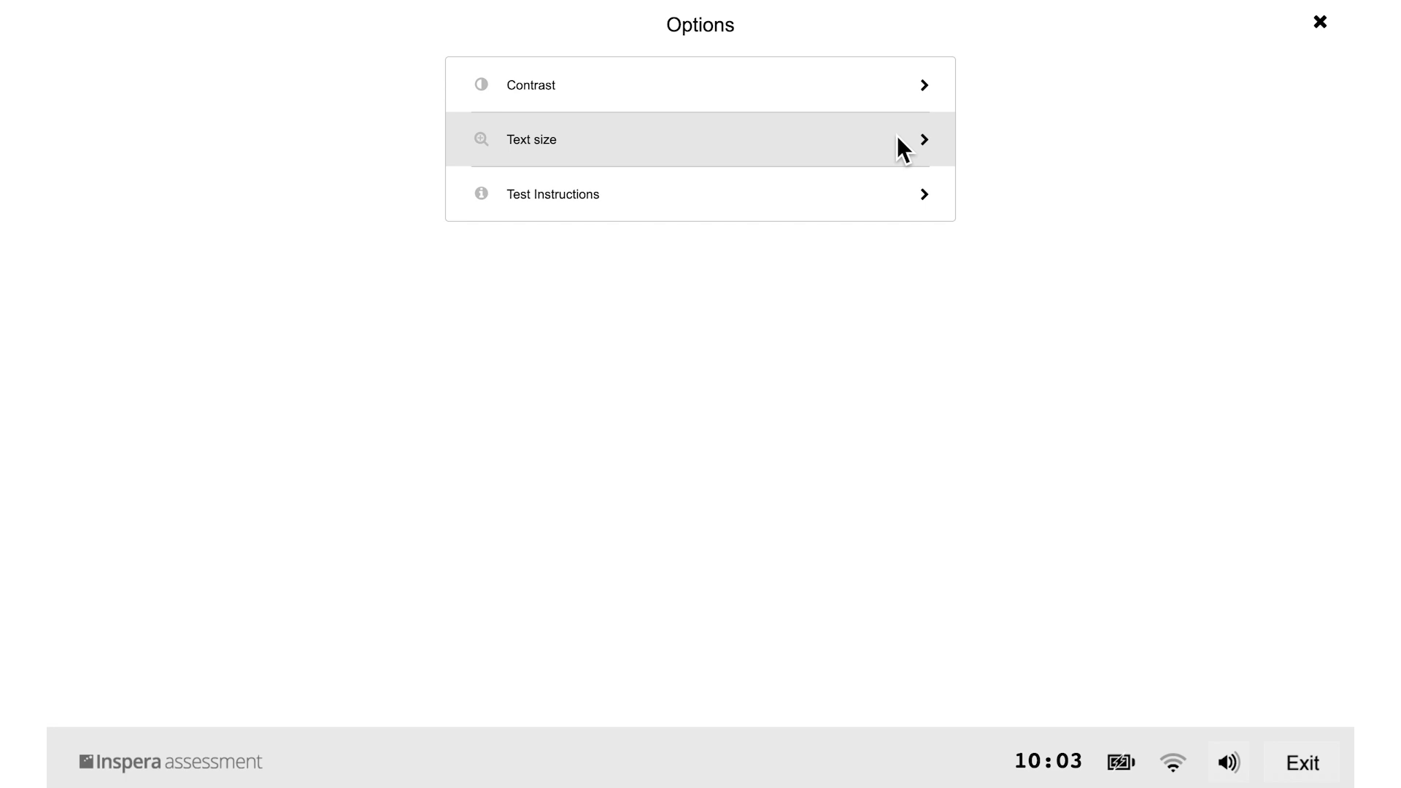
pyautogui.click(900, 100)
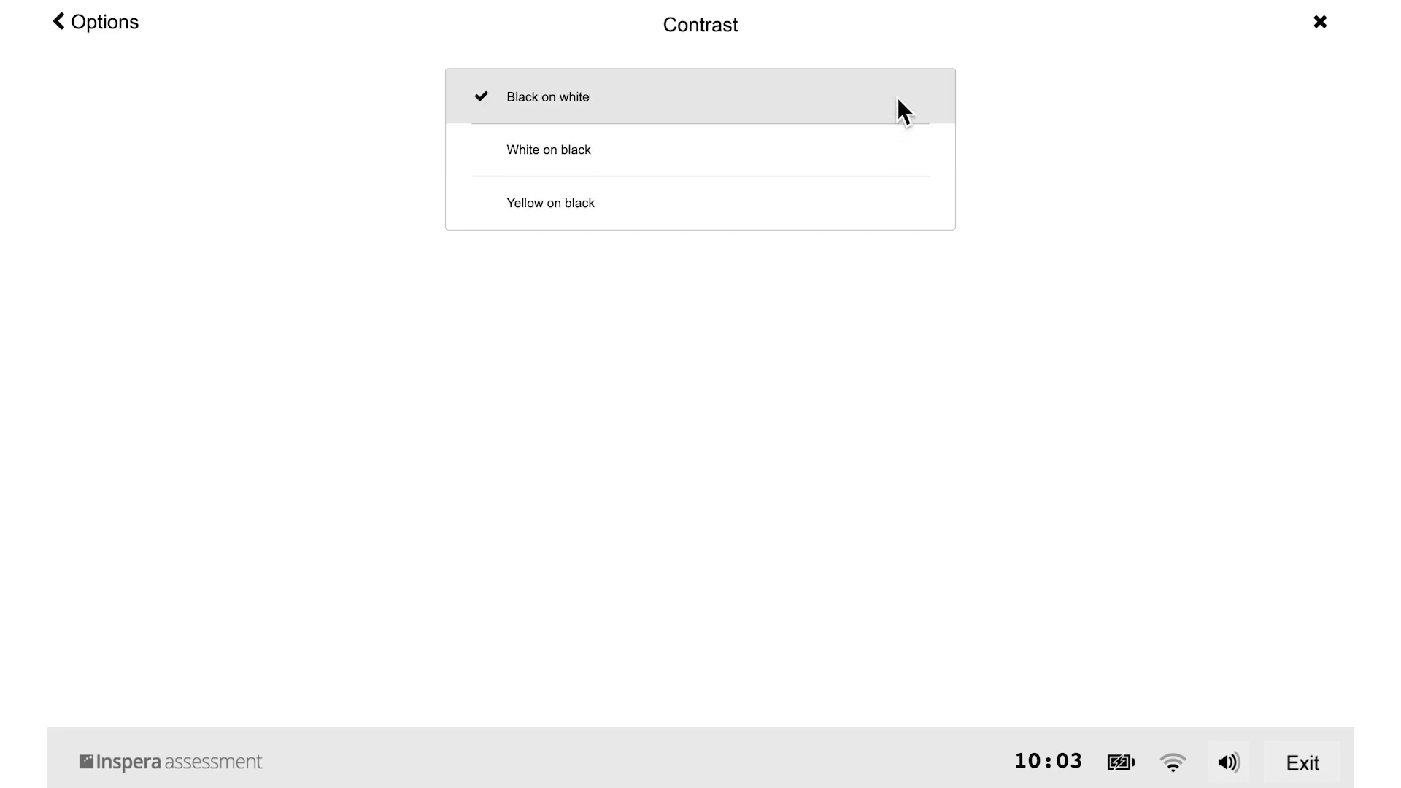
pyautogui.click(904, 147)
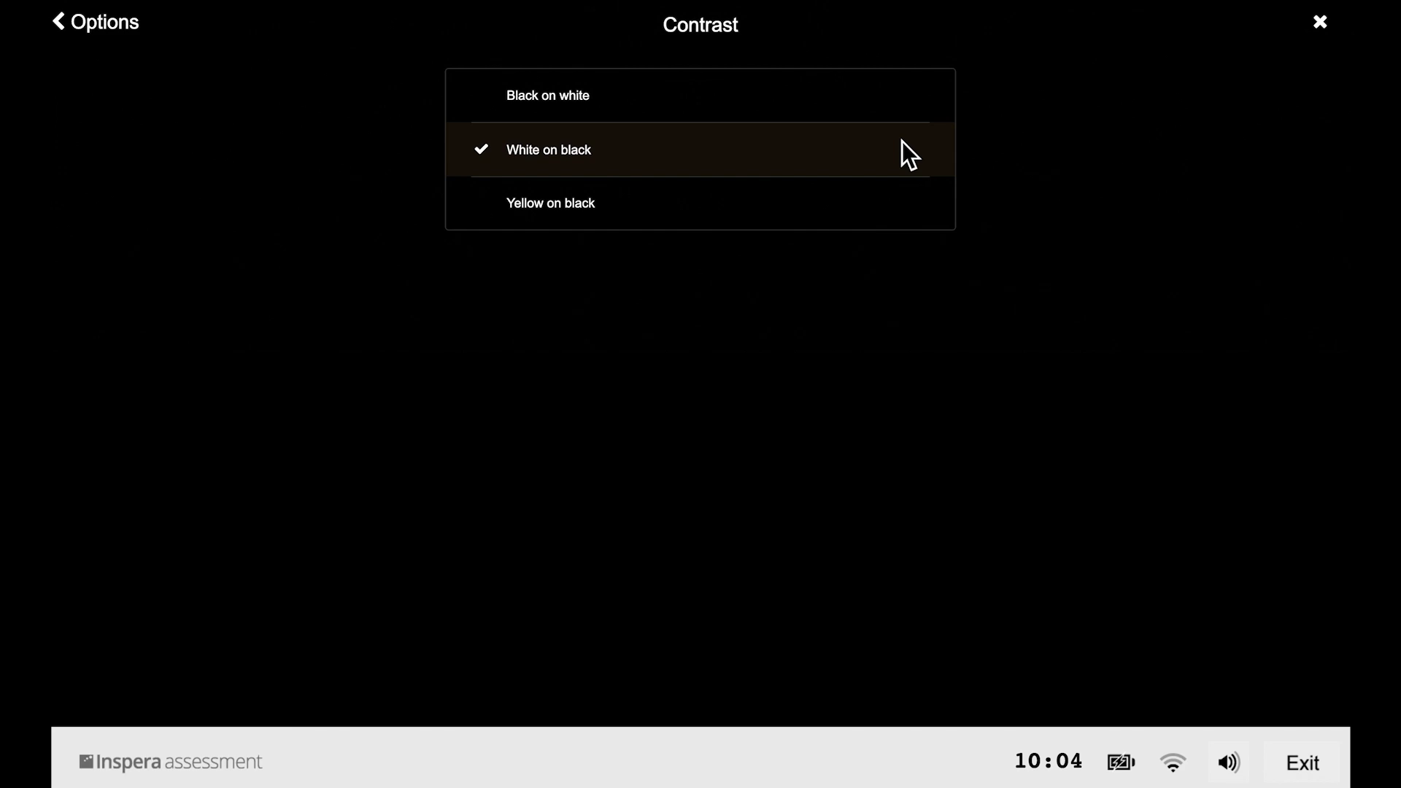
pyautogui.click(897, 197)
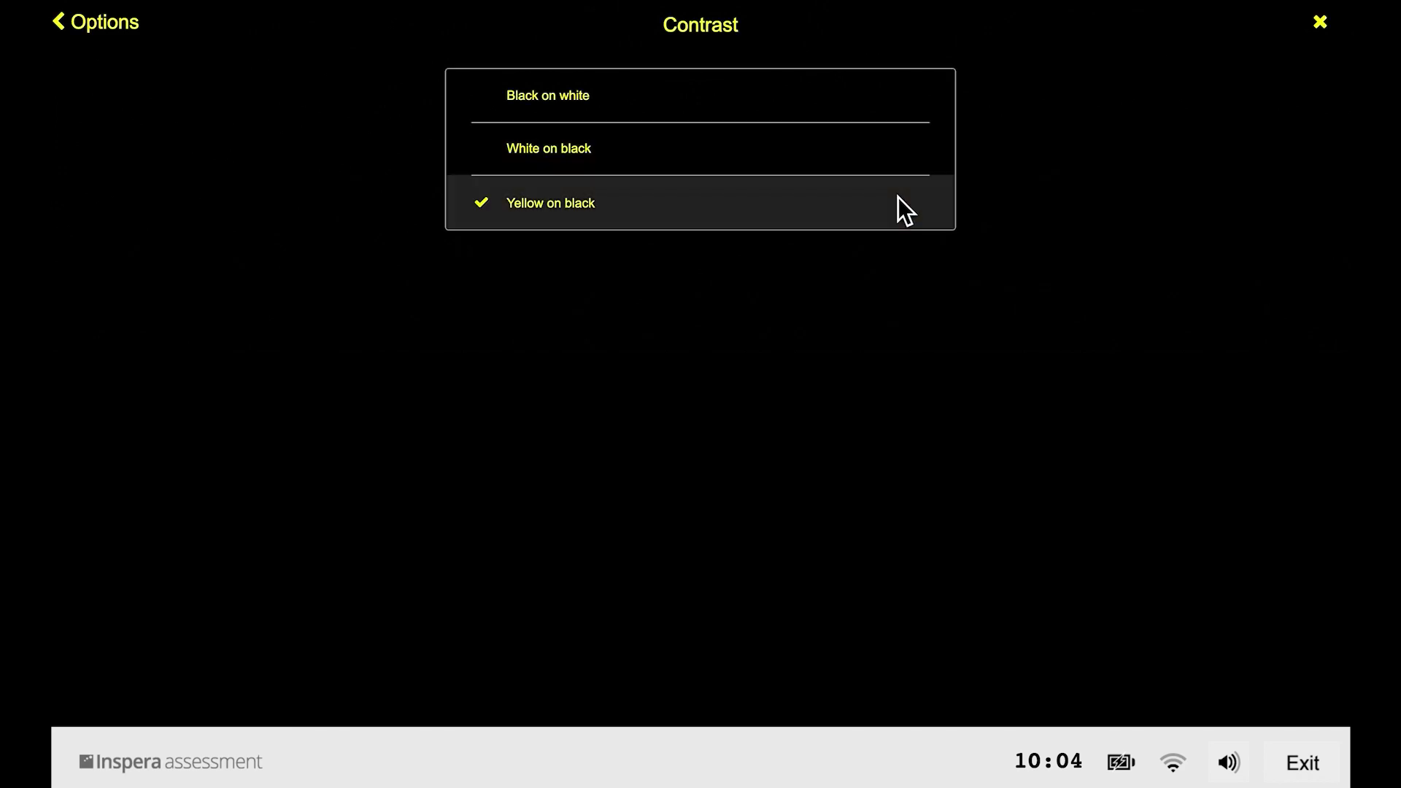
pyautogui.click(893, 110)
pyautogui.click(118, 24)
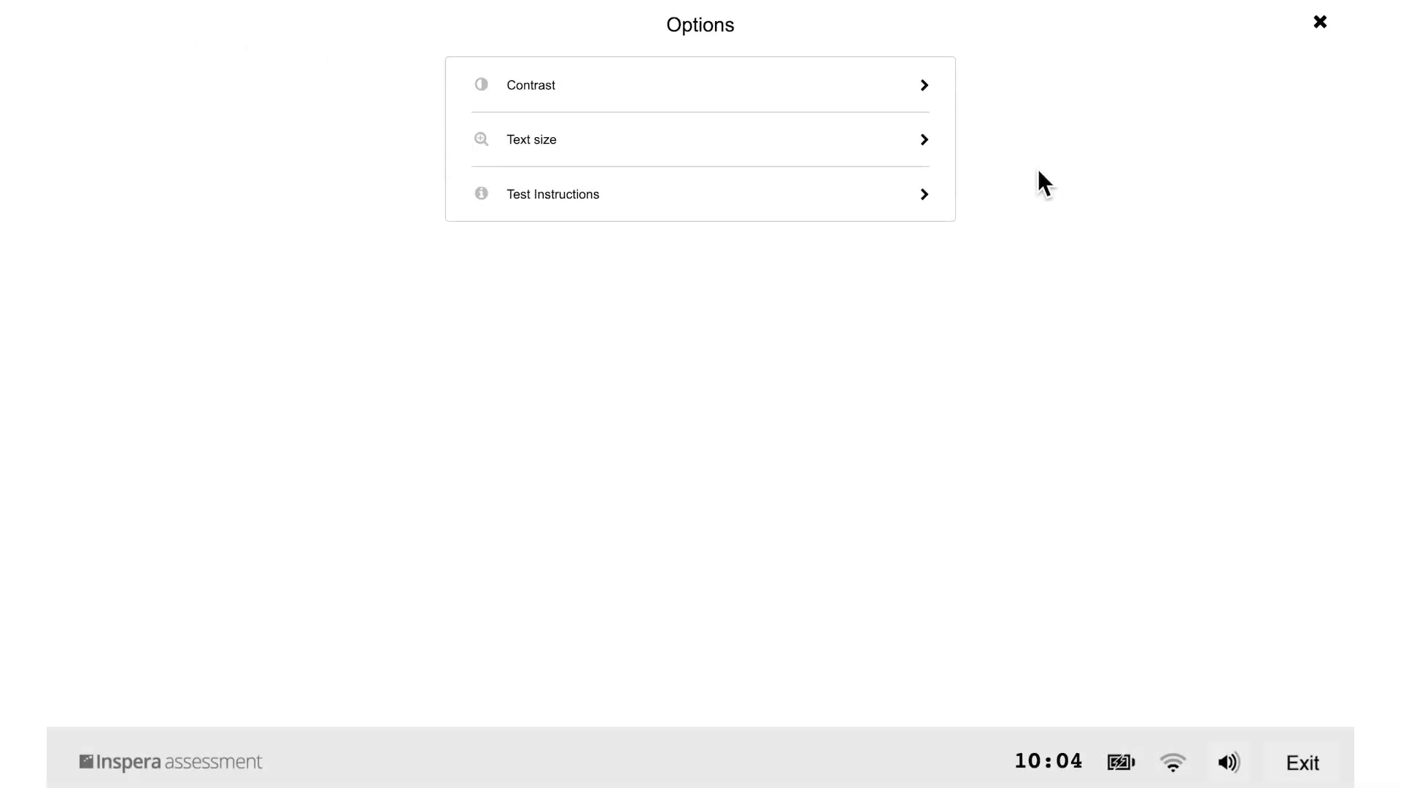
# Try Large and Extra large text sizes, then restore Regular and close the settings.
pyautogui.click(881, 146)
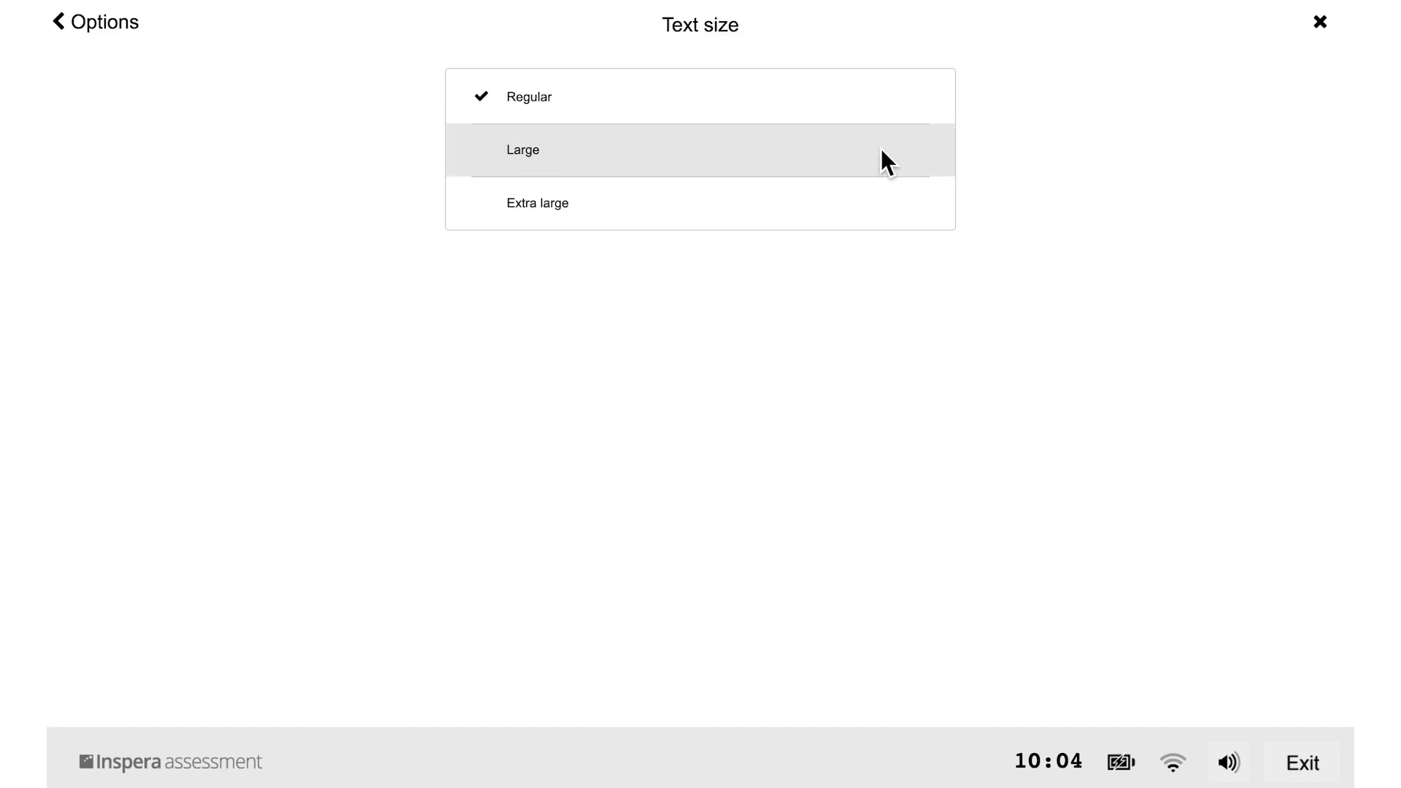
pyautogui.click(882, 149)
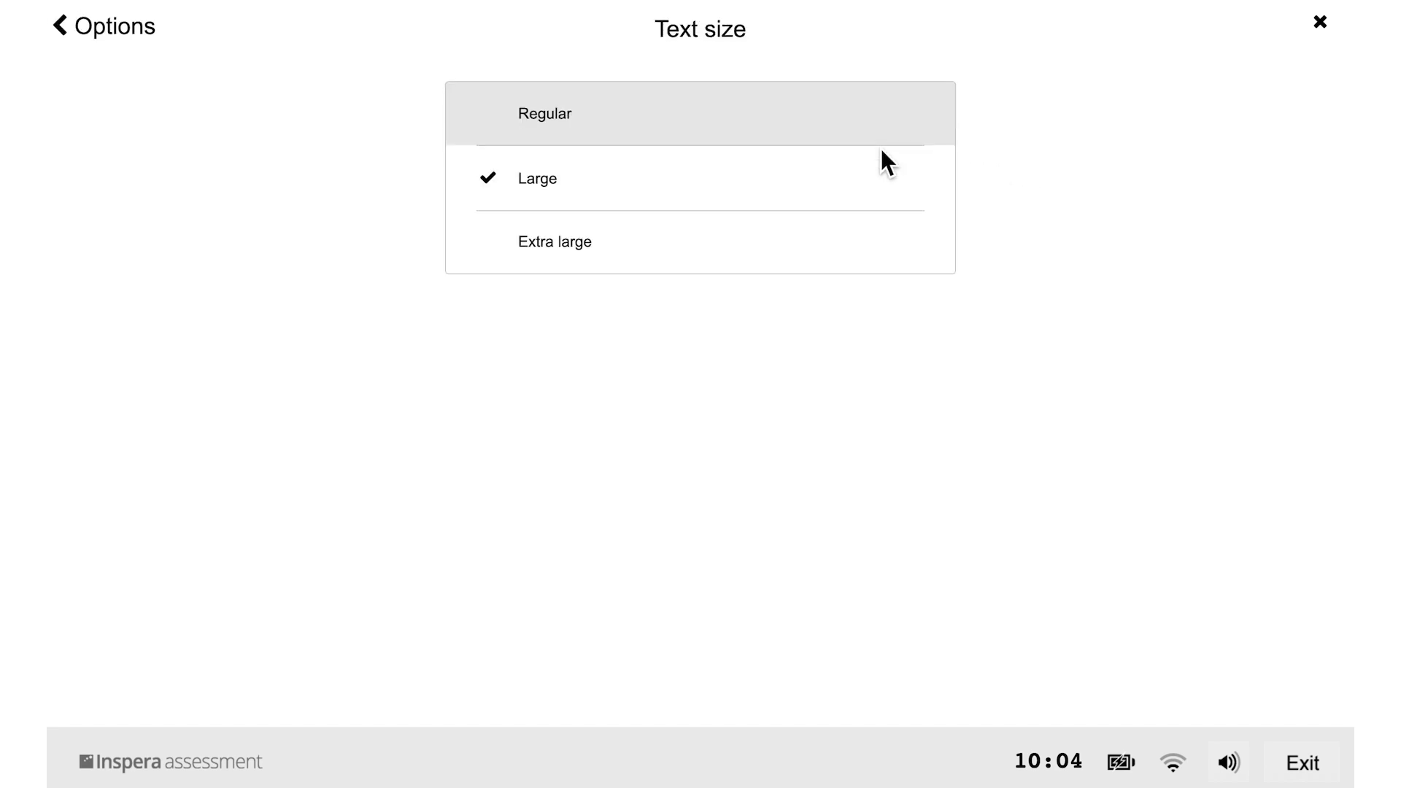
pyautogui.click(873, 238)
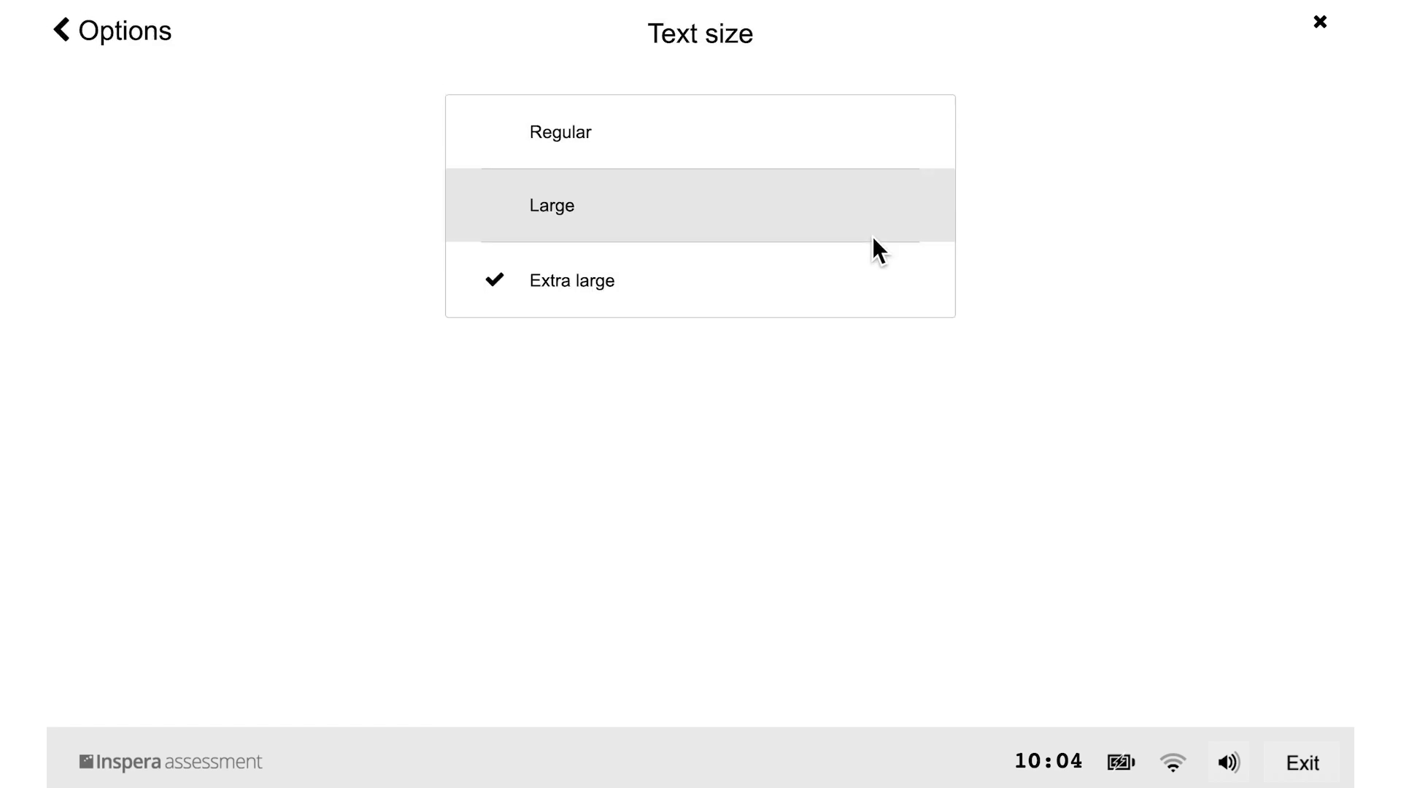
pyautogui.click(855, 151)
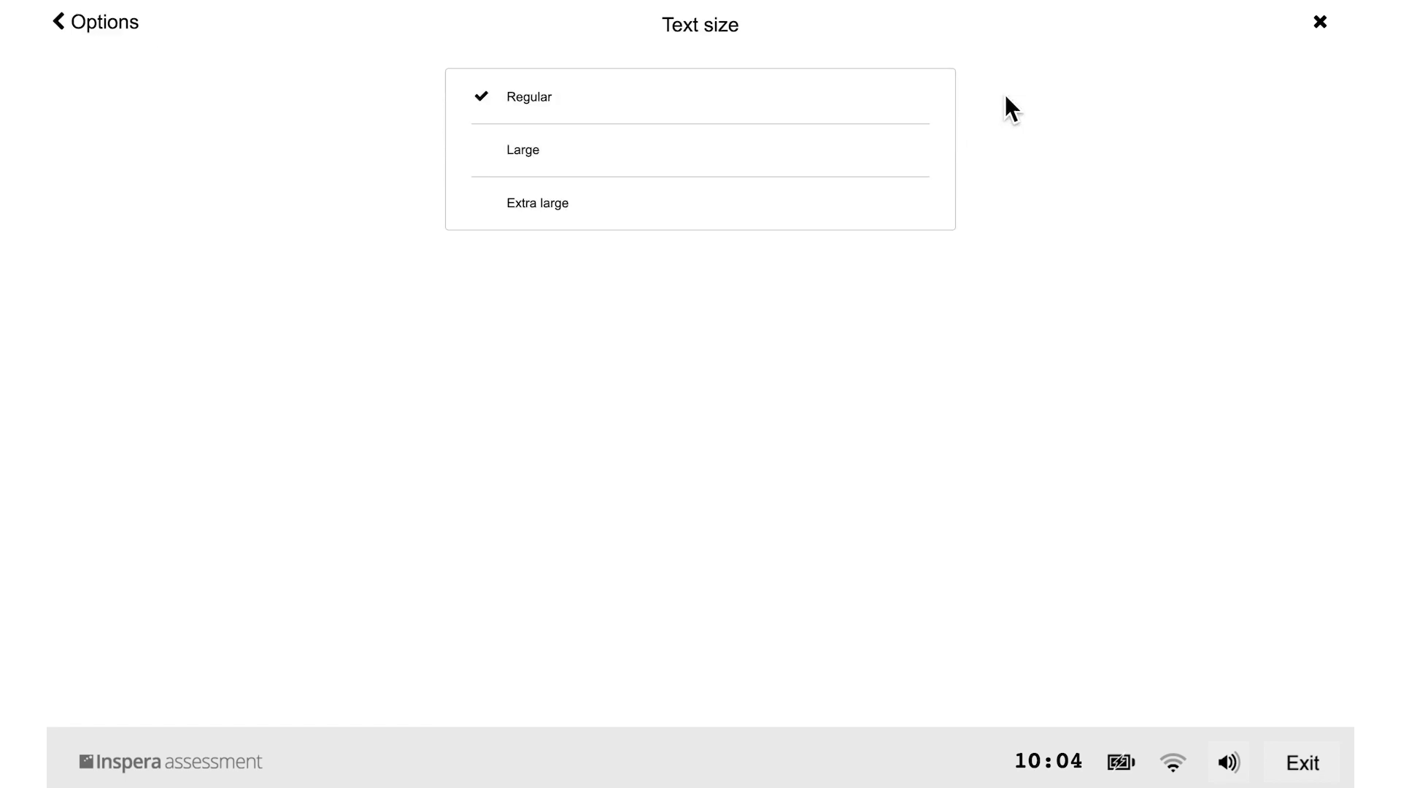
pyautogui.click(1321, 23)
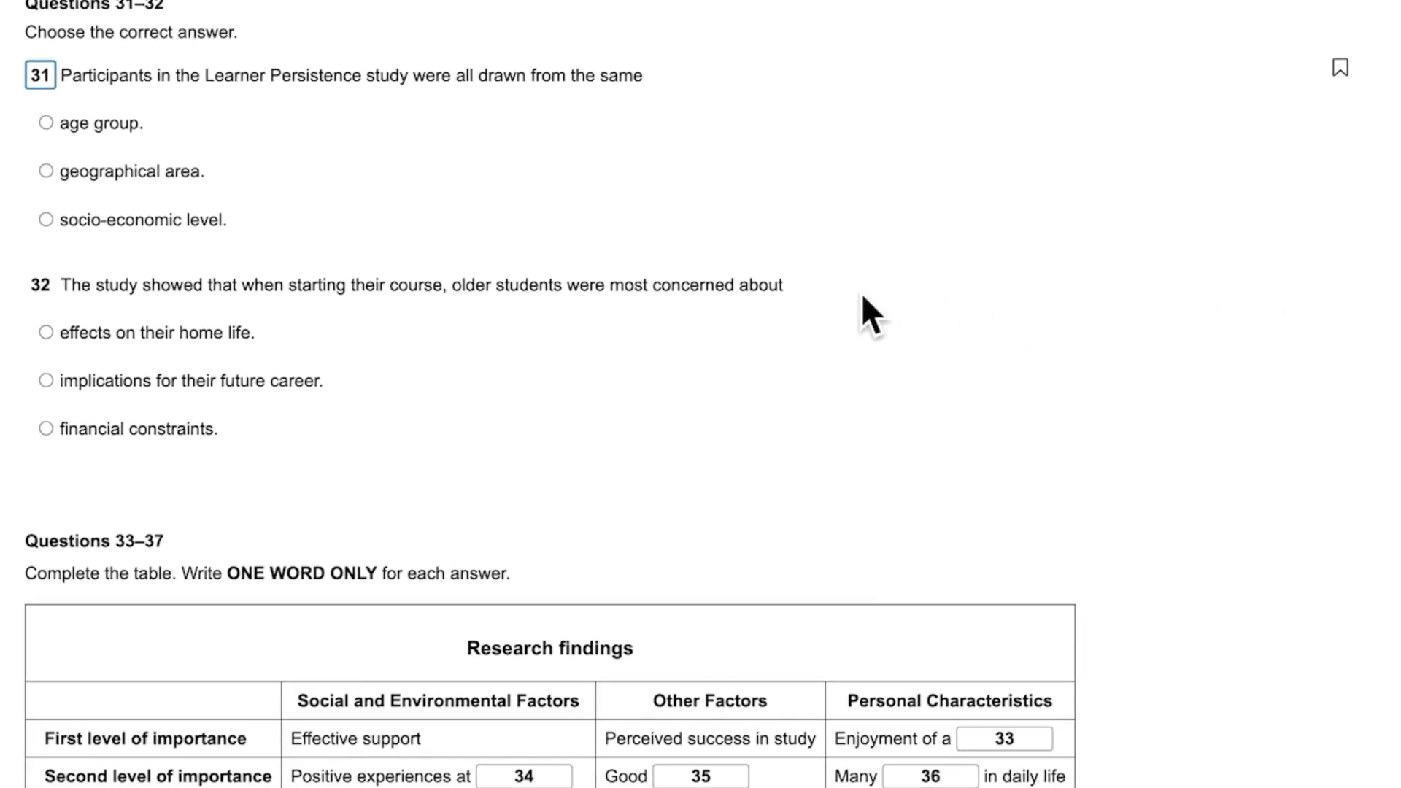
pyautogui.moveTo(788, 298); pyautogui.dragTo(576, 303)
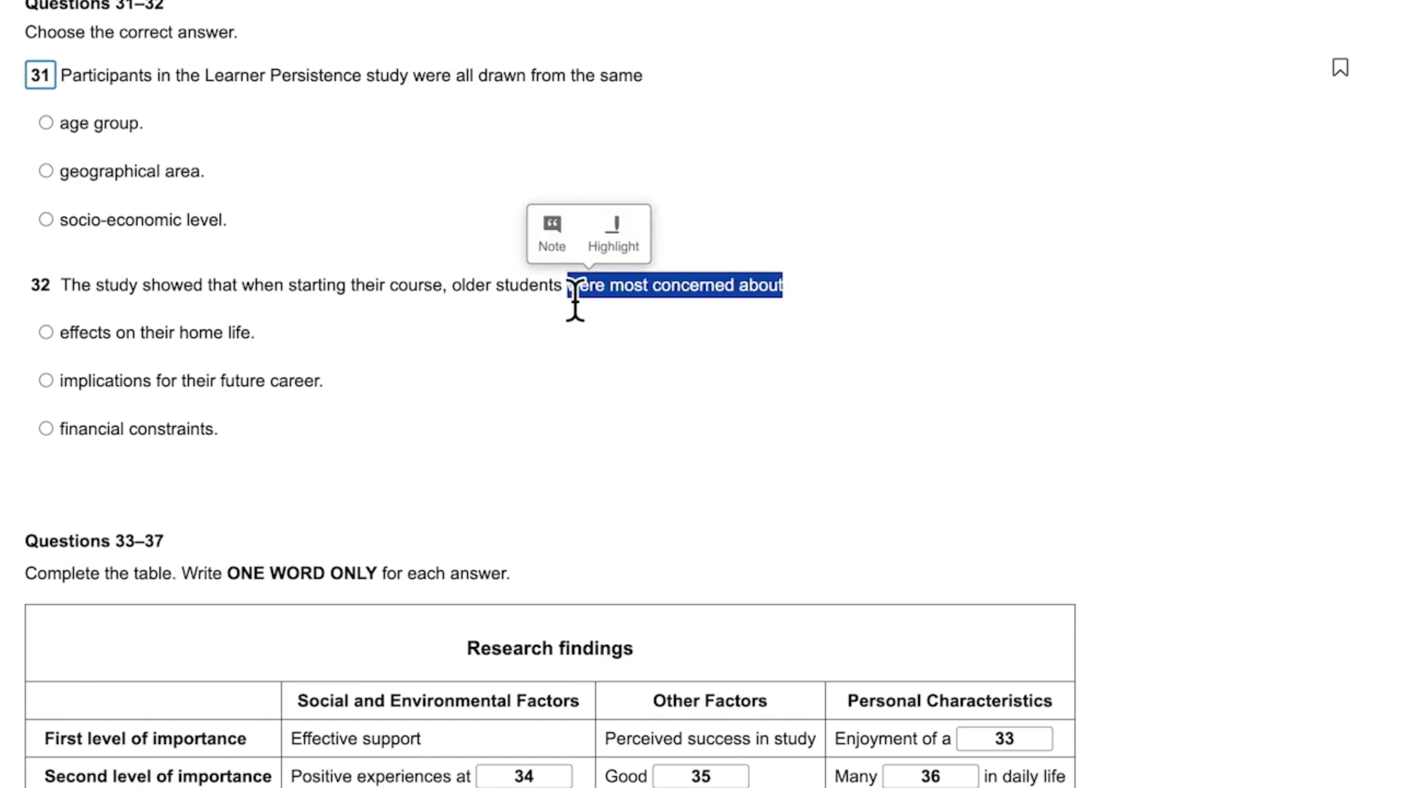
pyautogui.click(629, 256)
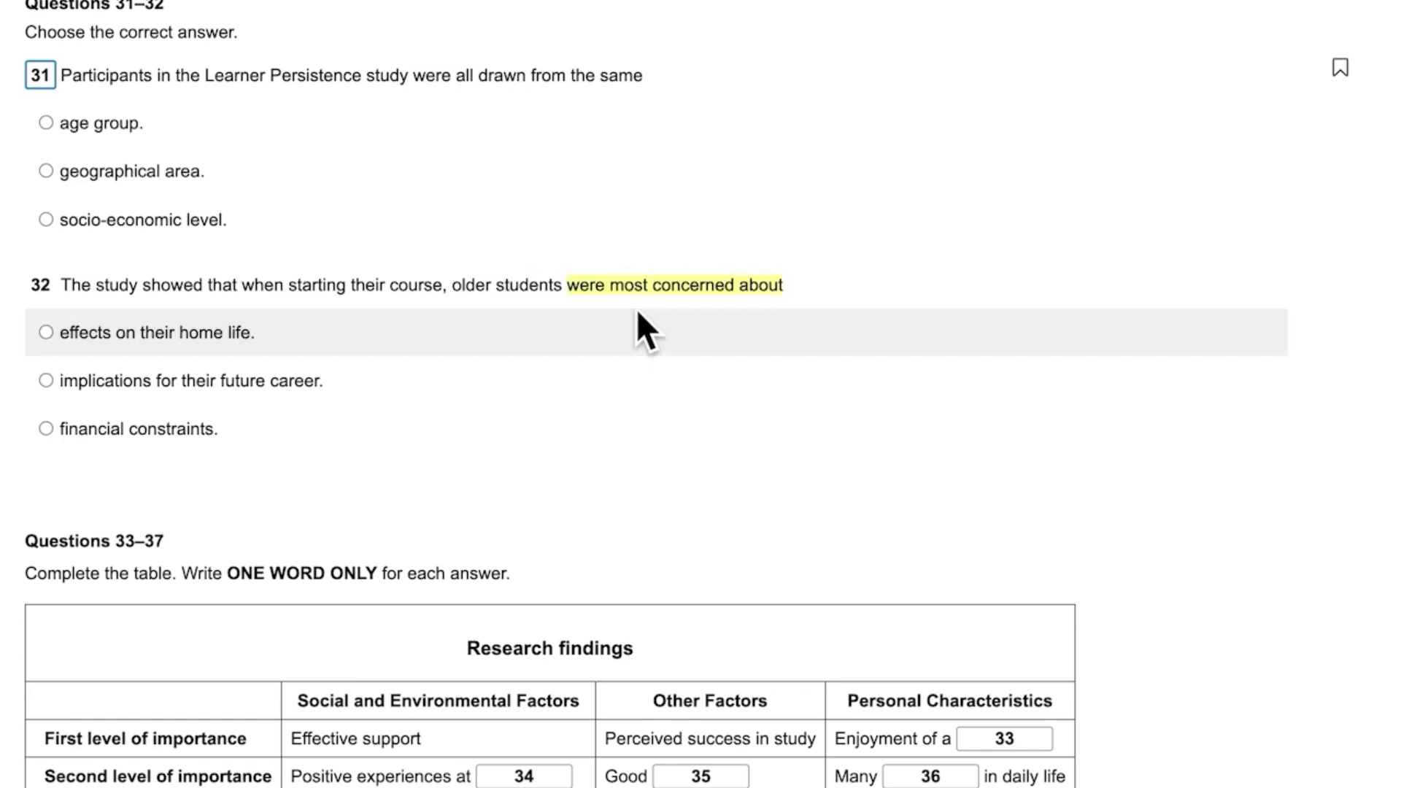
pyautogui.click(648, 292)
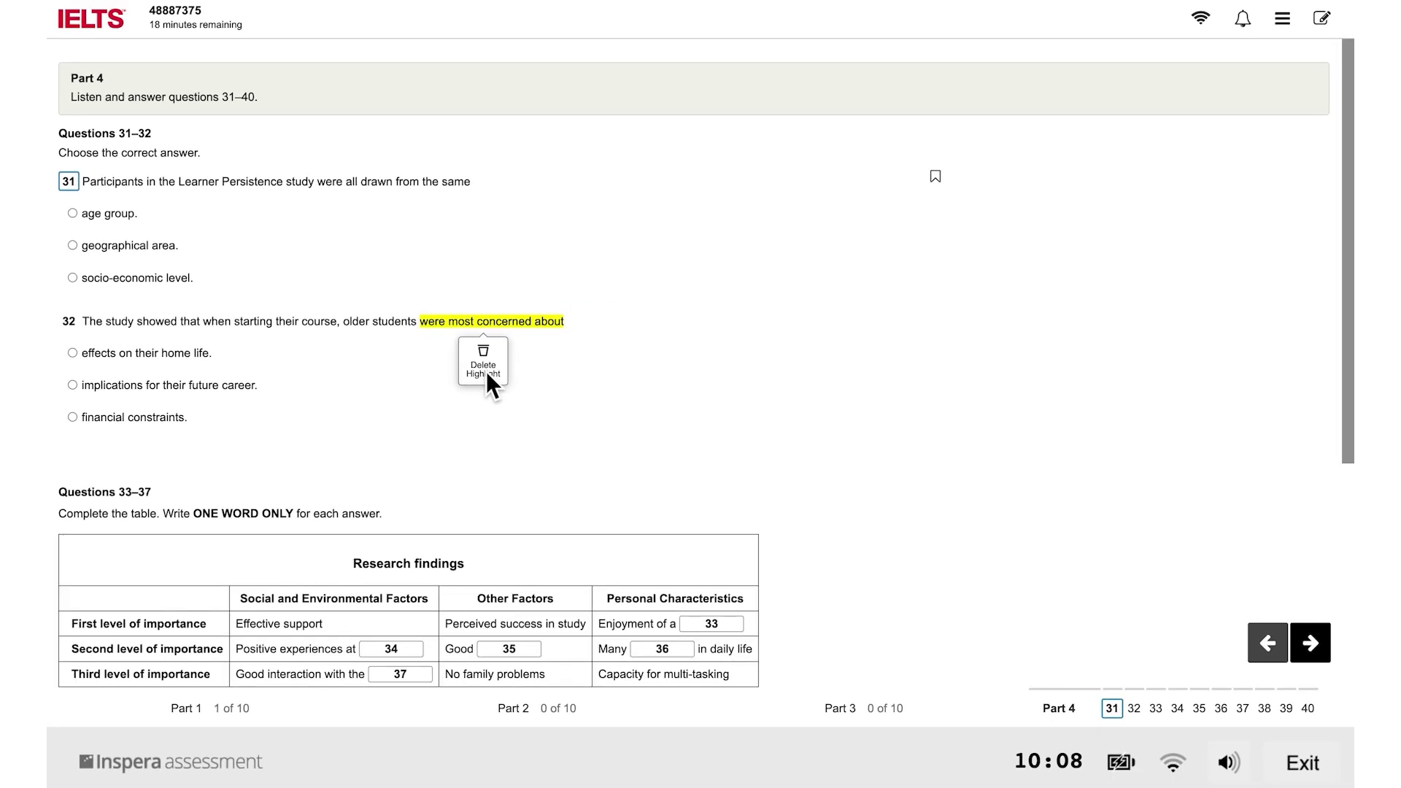
pyautogui.click(485, 374)
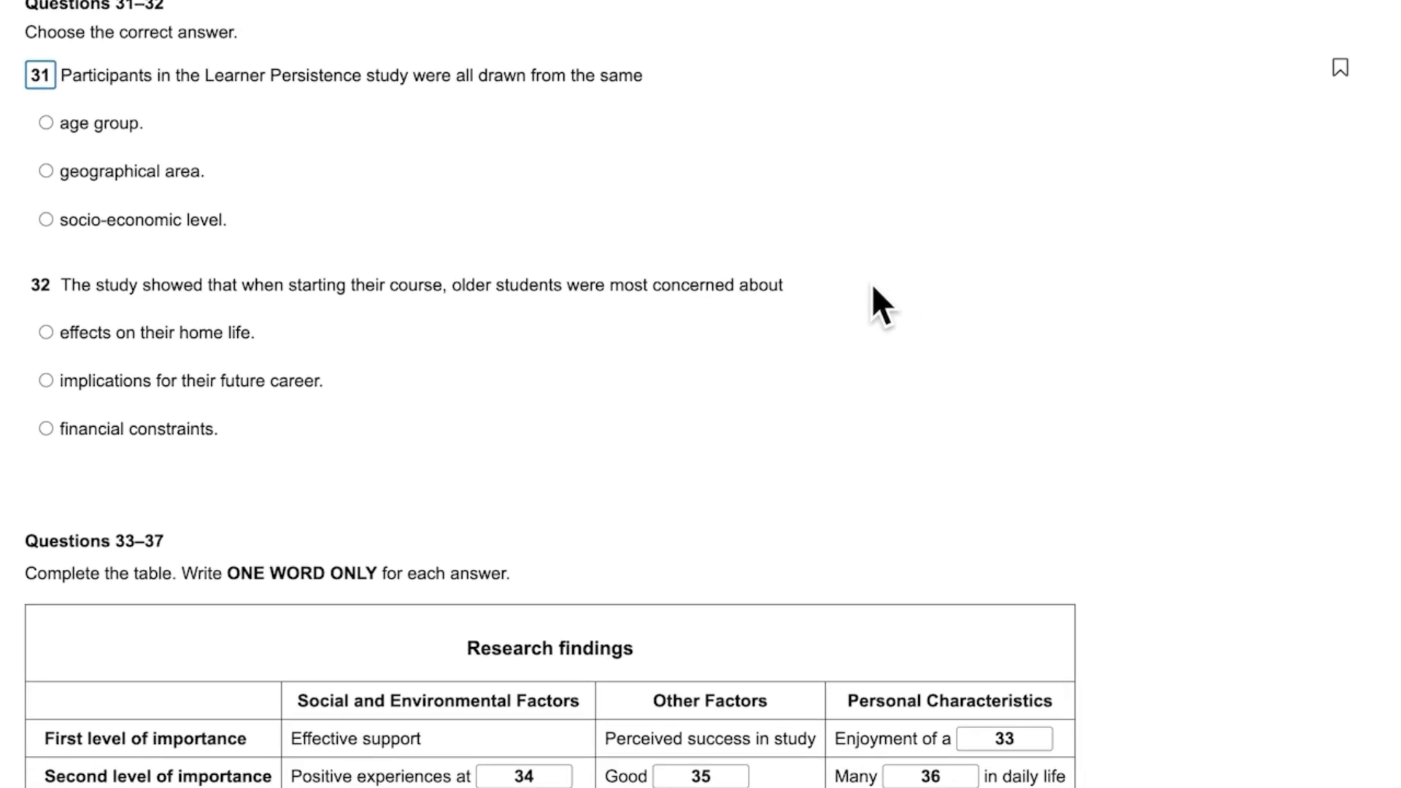
# Attach a note reading 'note' to the selected question 32 text.
pyautogui.moveTo(782, 292); pyautogui.dragTo(460, 299)
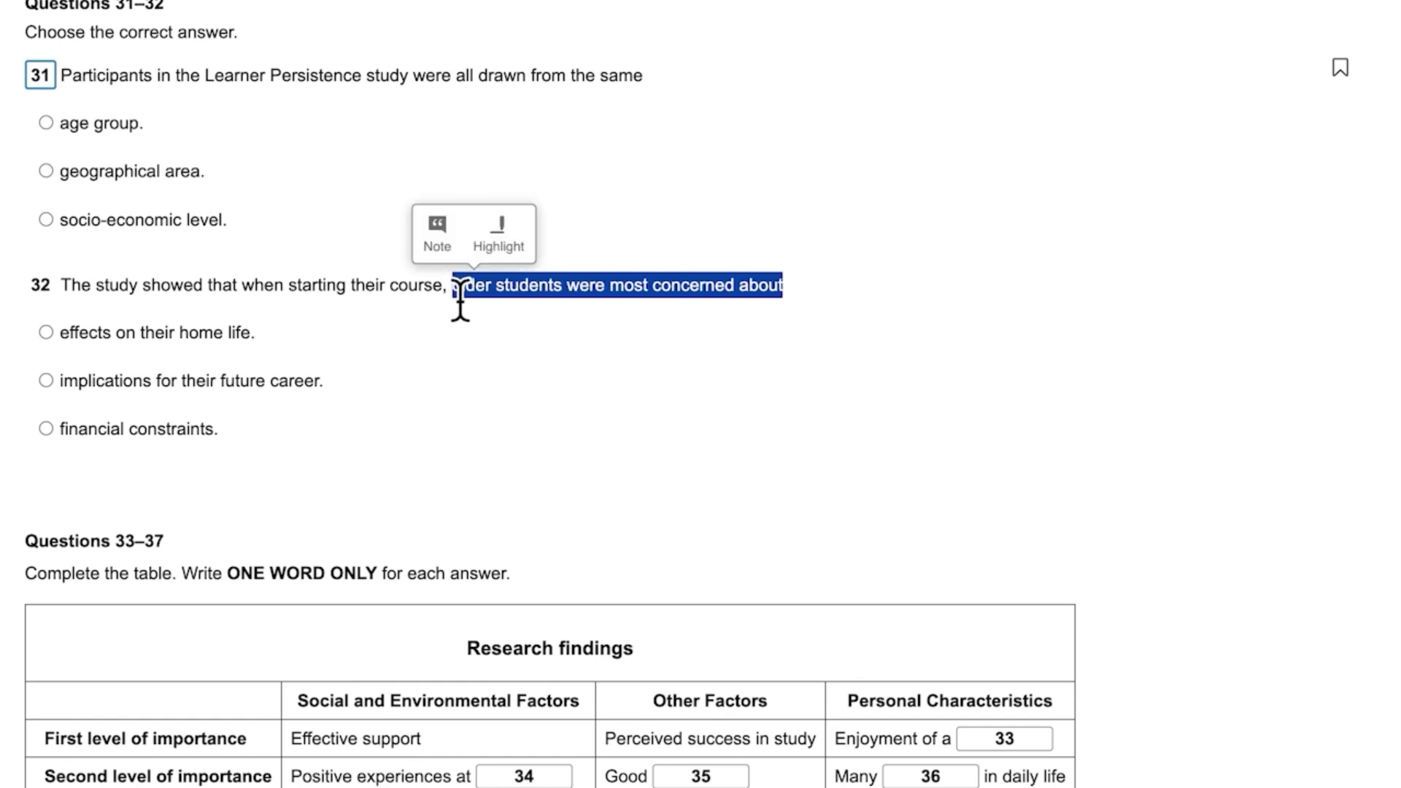
pyautogui.click(438, 239)
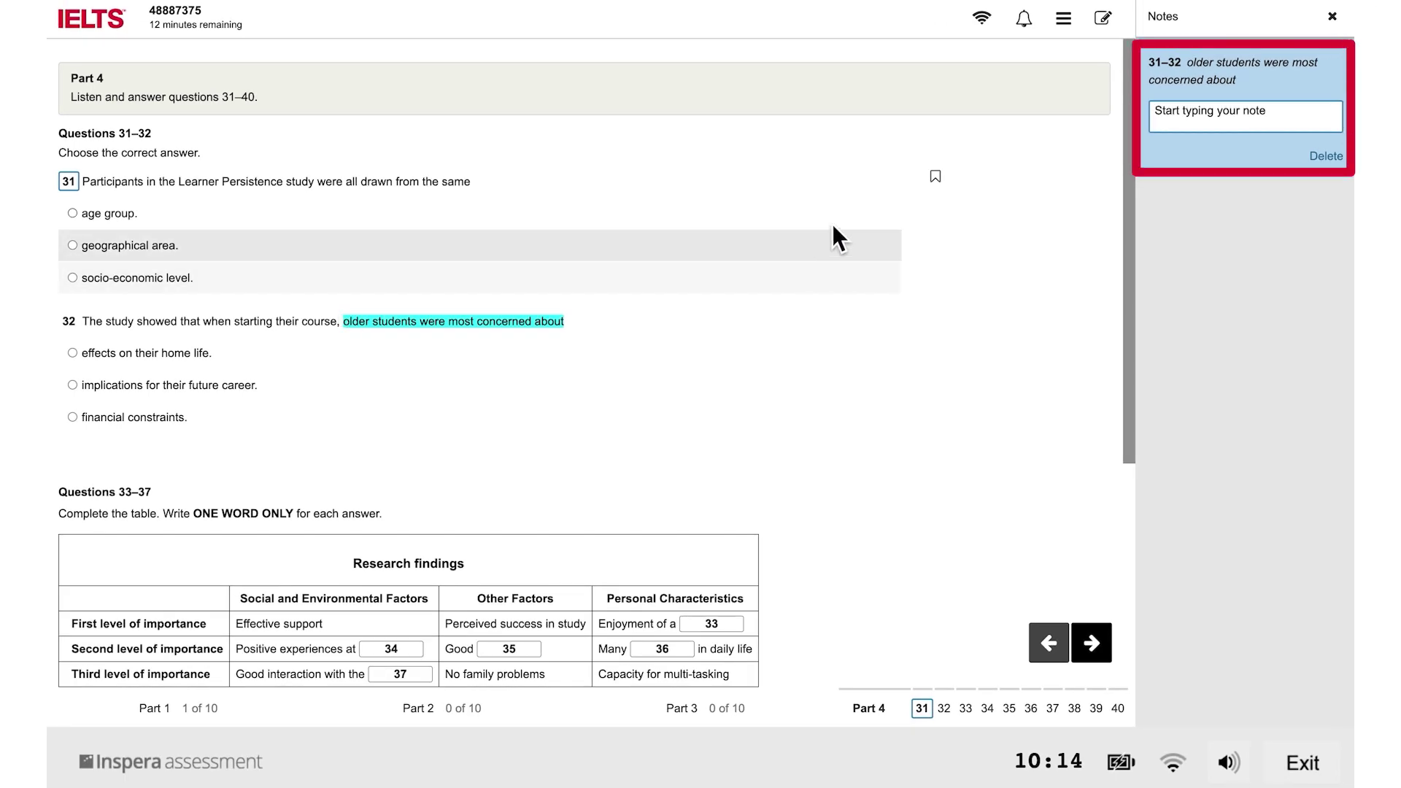
pyautogui.click(1182, 120)
pyautogui.write('note')
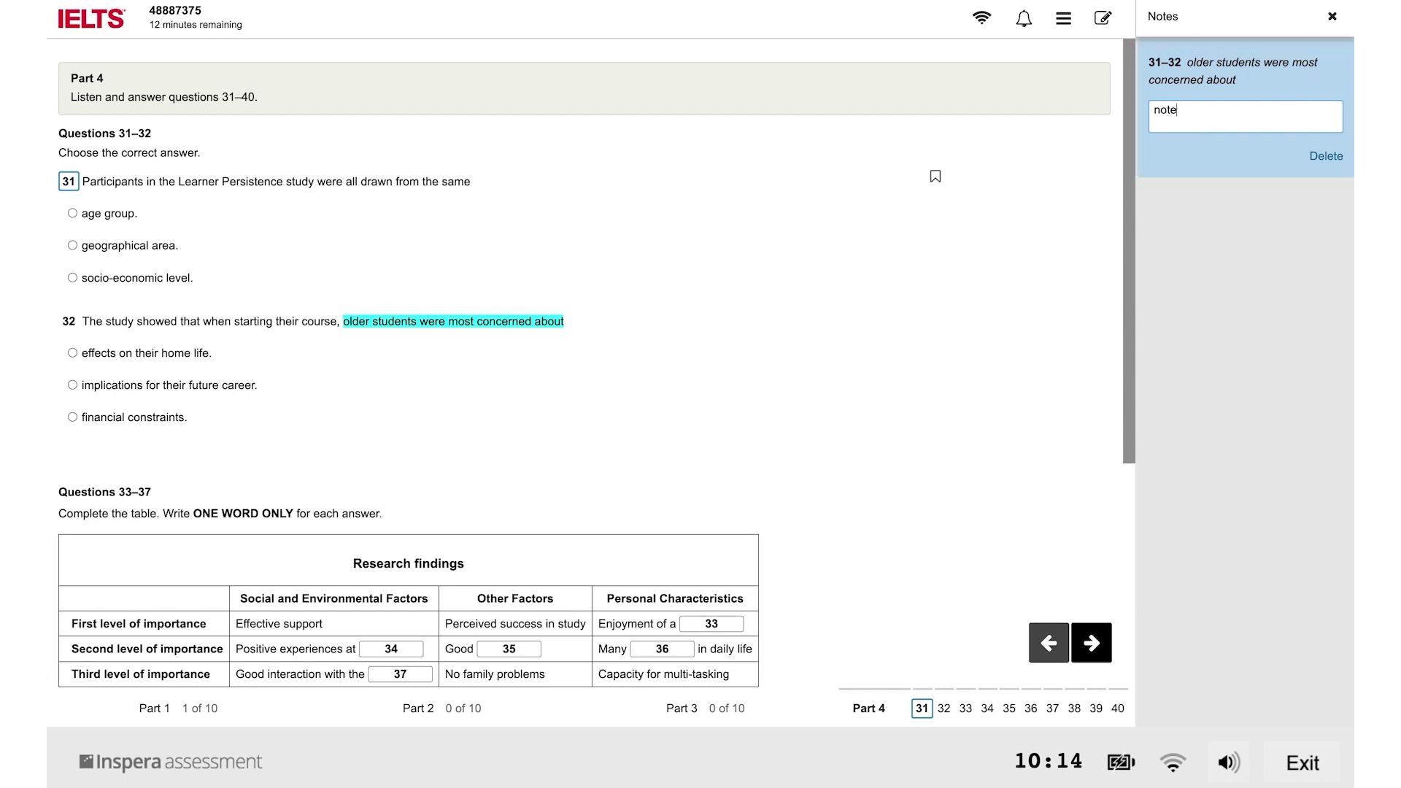
pyautogui.click(1189, 213)
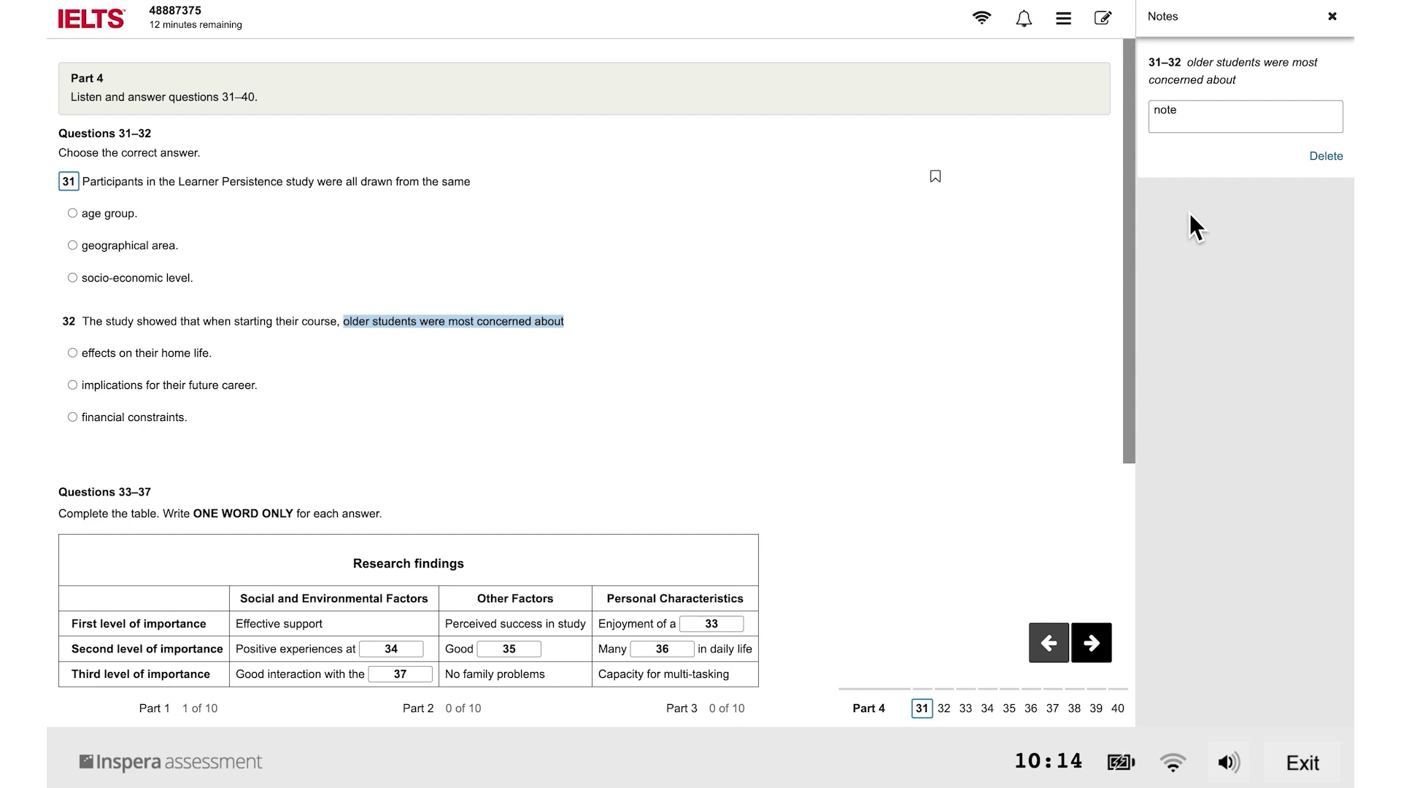
# Delete the questions 31–32 note and confirm its removal.
pyautogui.click(1341, 21)
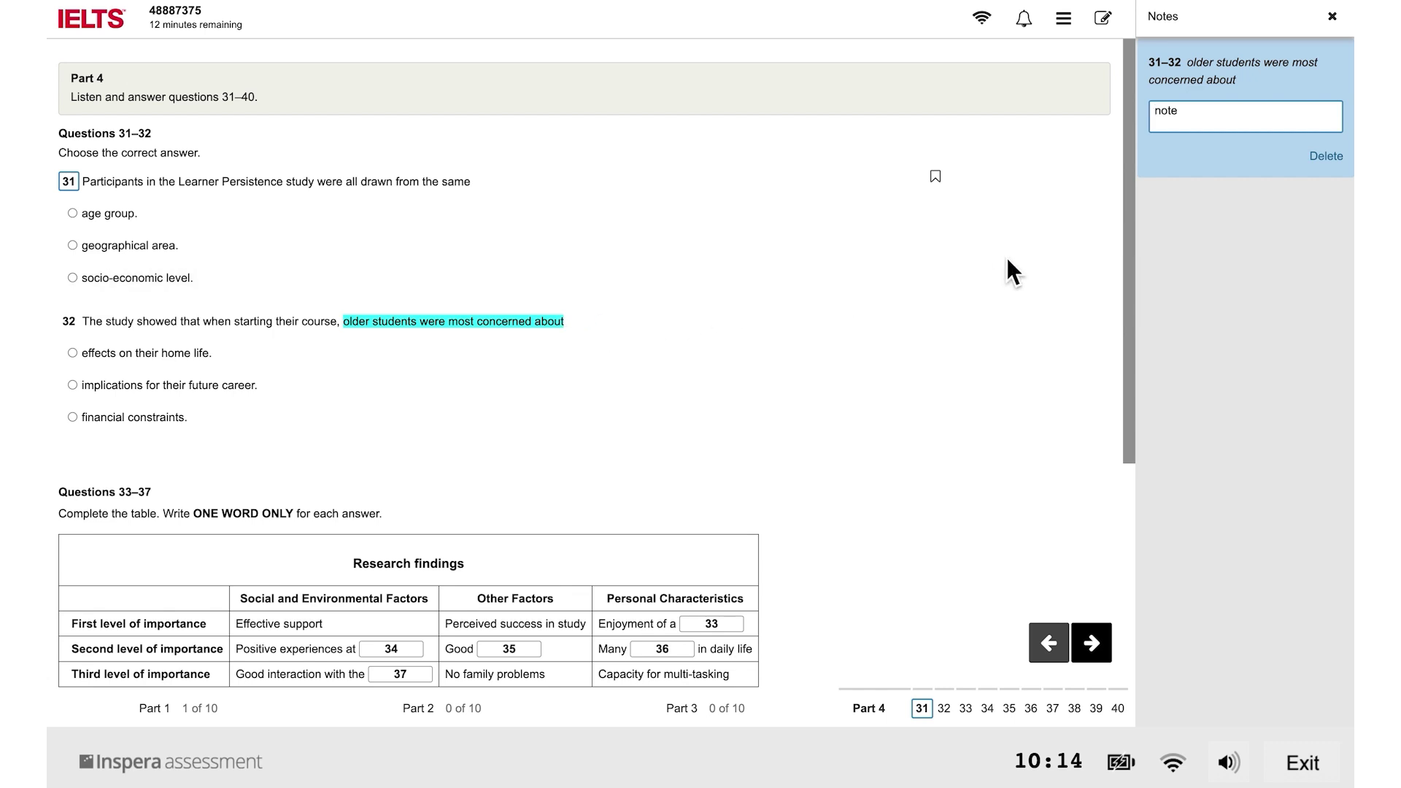
pyautogui.click(1327, 157)
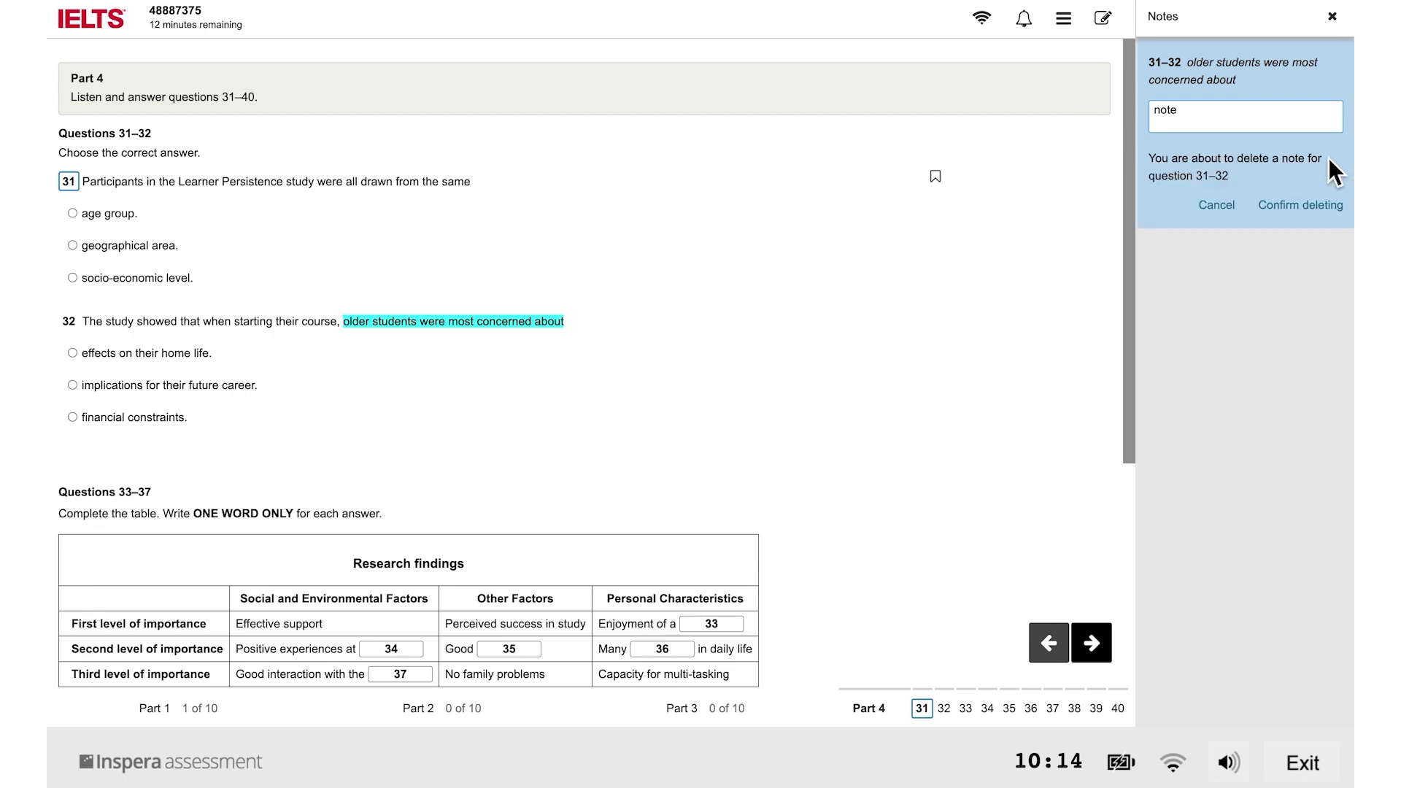
pyautogui.click(1322, 205)
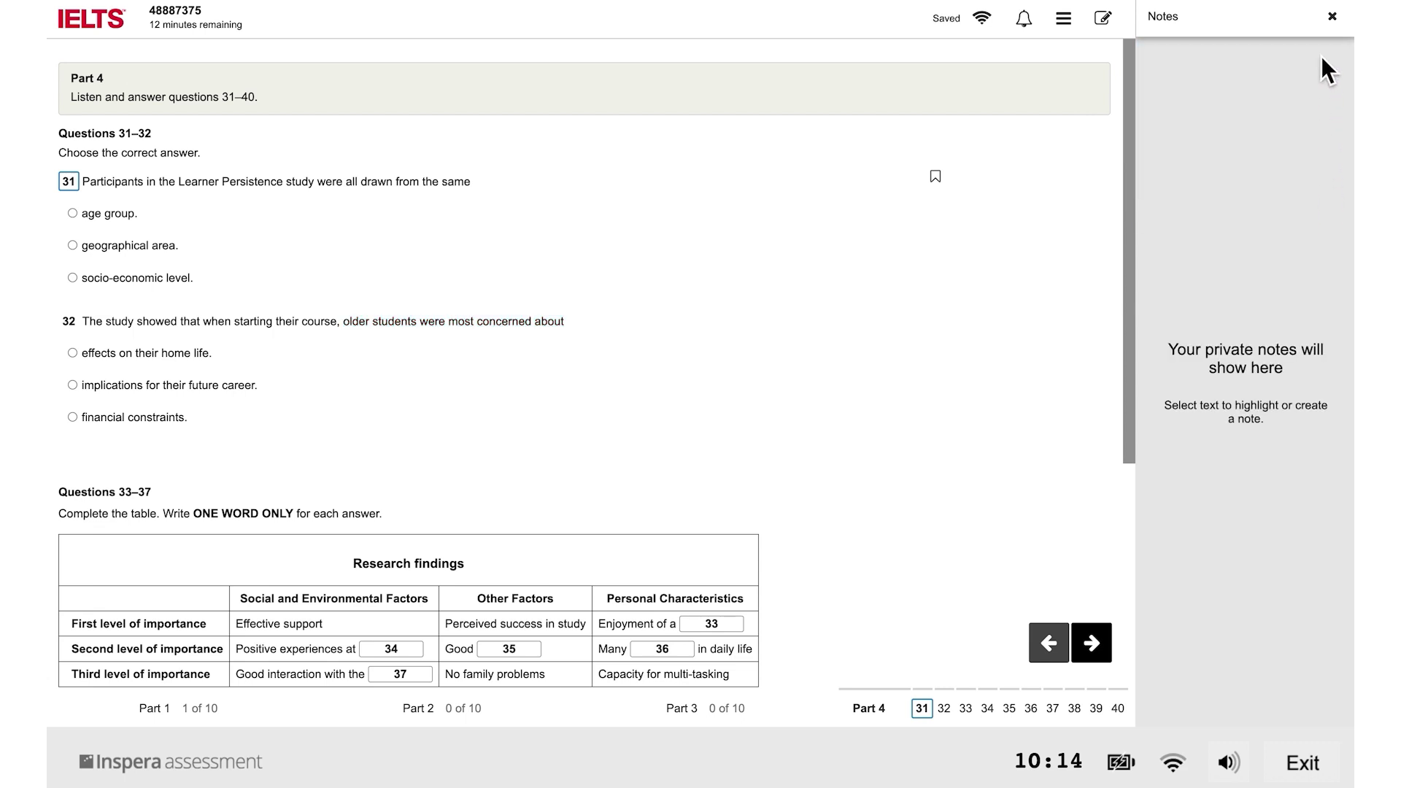
# Close the empty Notes panel to return to the full-width Part 4 questions 31–40 page.
pyautogui.click(1332, 18)
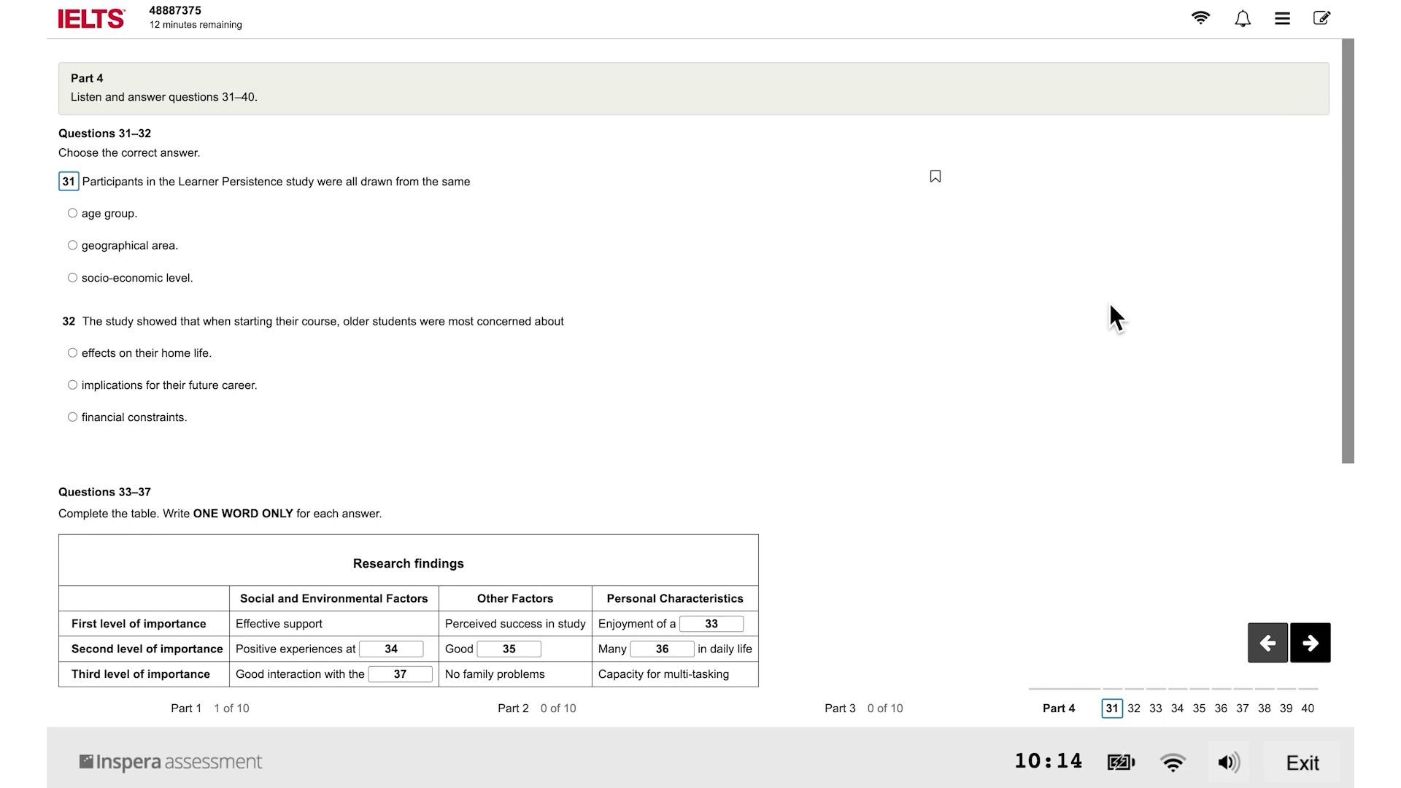